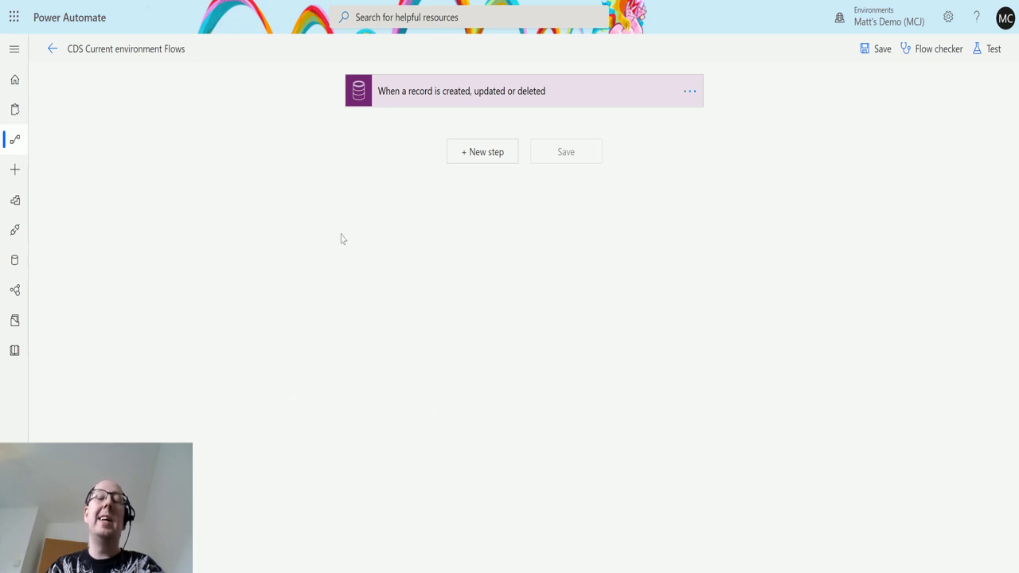
Review the settings of the record trigger, including its advanced options.
{"action": "left_click", "coordinate": [547, 97]}
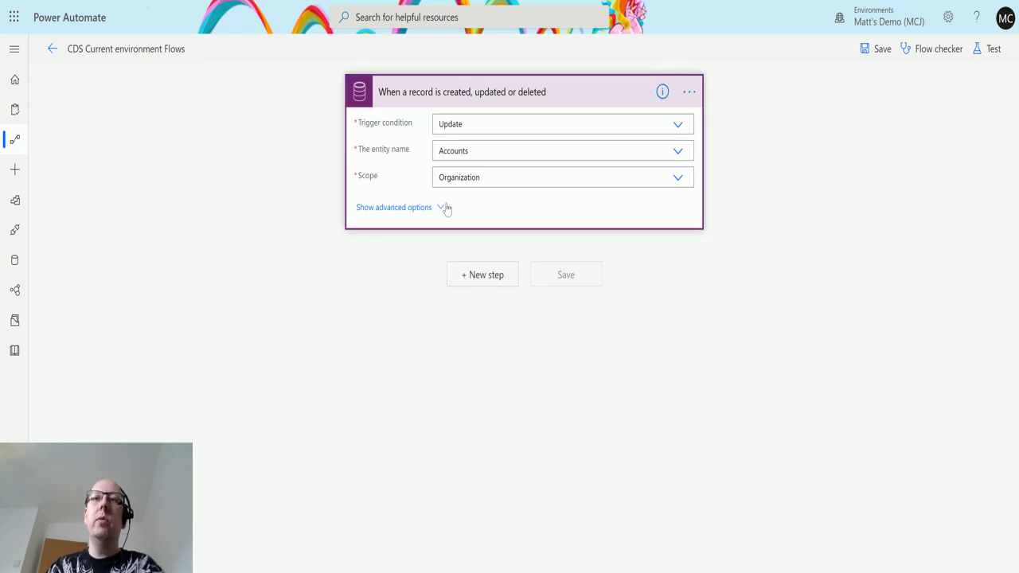
{"action": "left_click", "coordinate": [443, 208]}
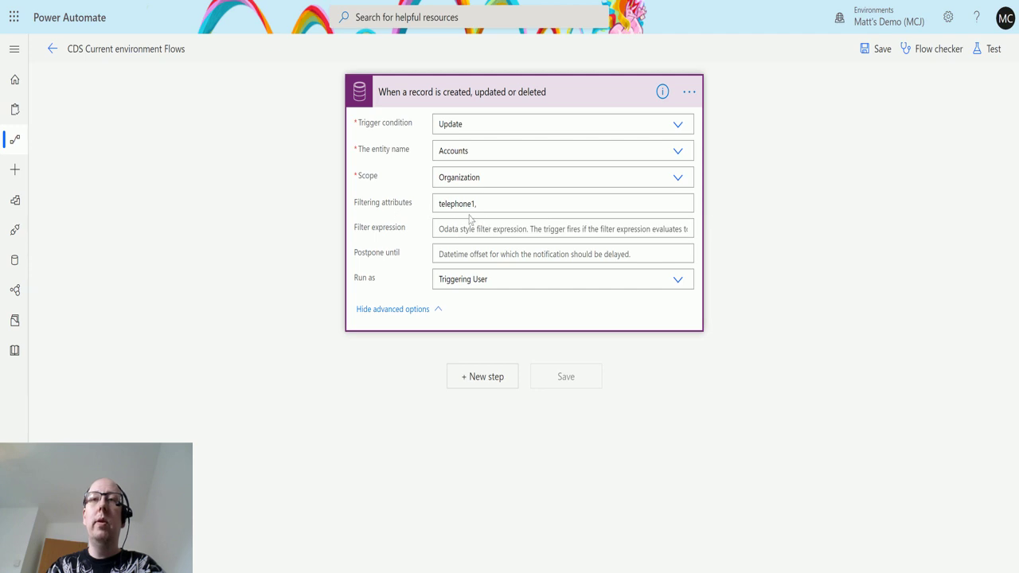
{"action": "left_click", "coordinate": [568, 105]}
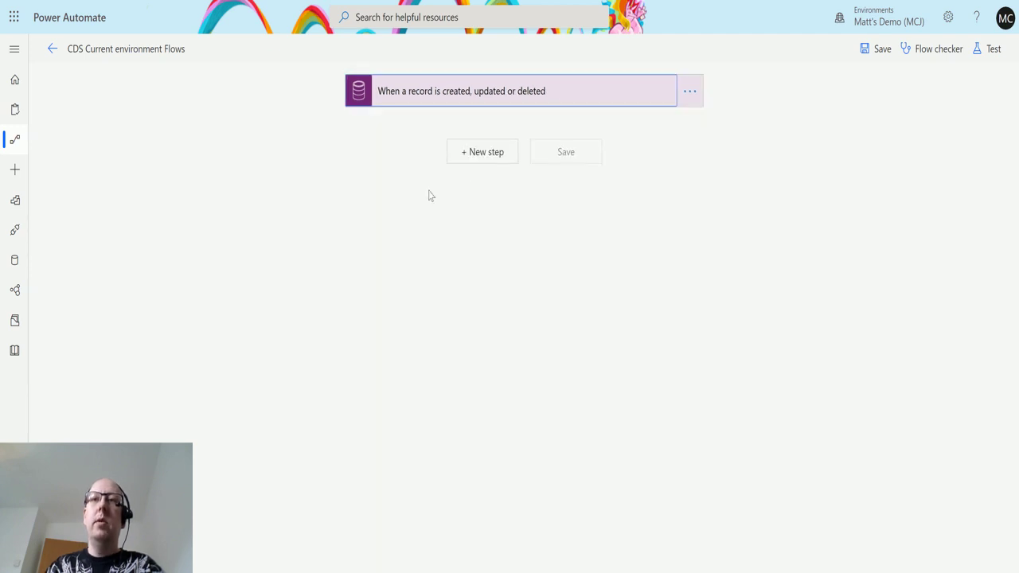
Add an "Executes a changeset request" action from the Common Data Service (current environment) connector after the trigger.
{"action": "left_click", "coordinate": [487, 152]}
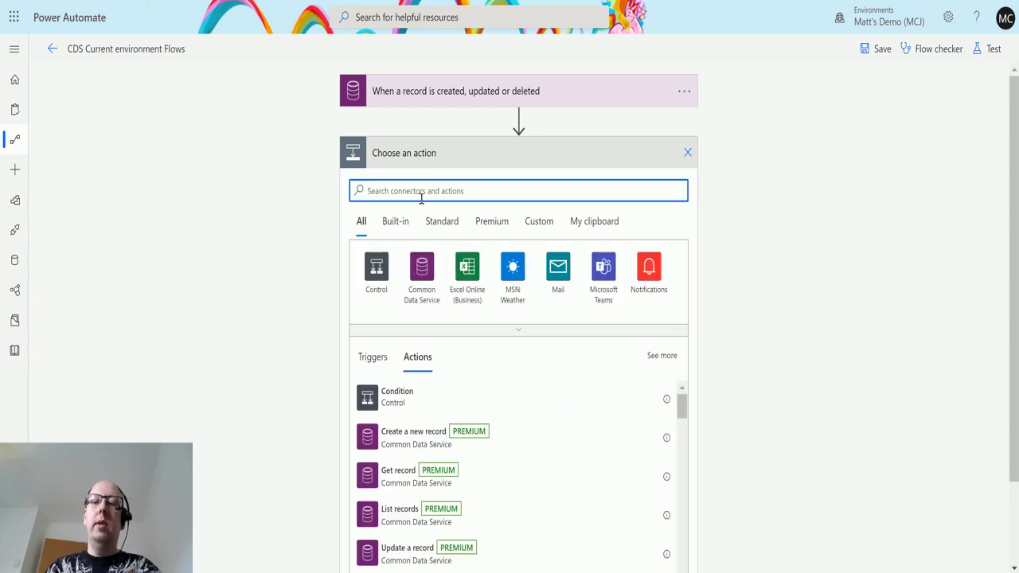
{"action": "type", "text": "common data"}
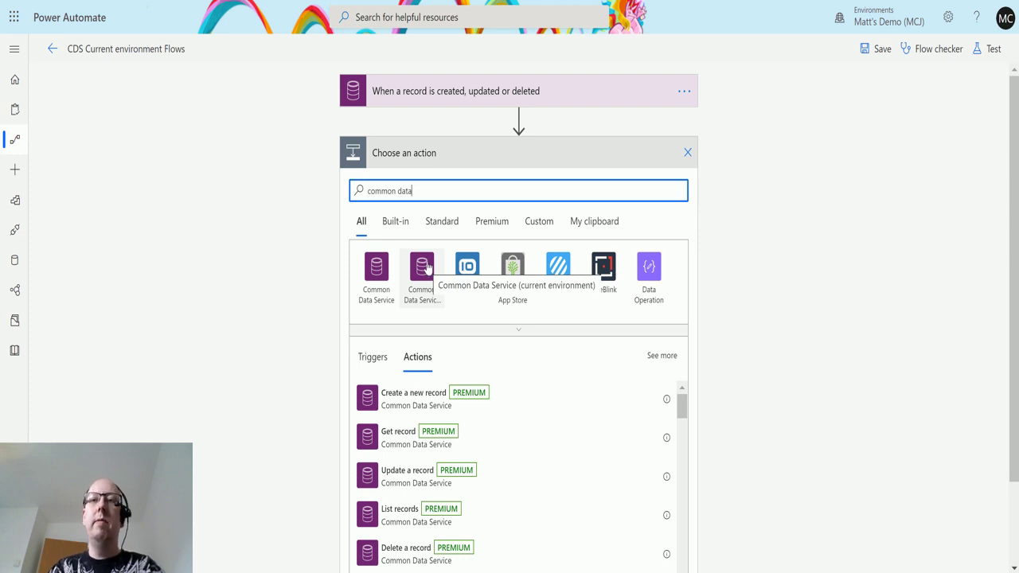
{"action": "left_click", "coordinate": [427, 269]}
{"action": "scroll", "coordinate": [493, 315], "scroll_direction": "down", "scroll_amount": 3}
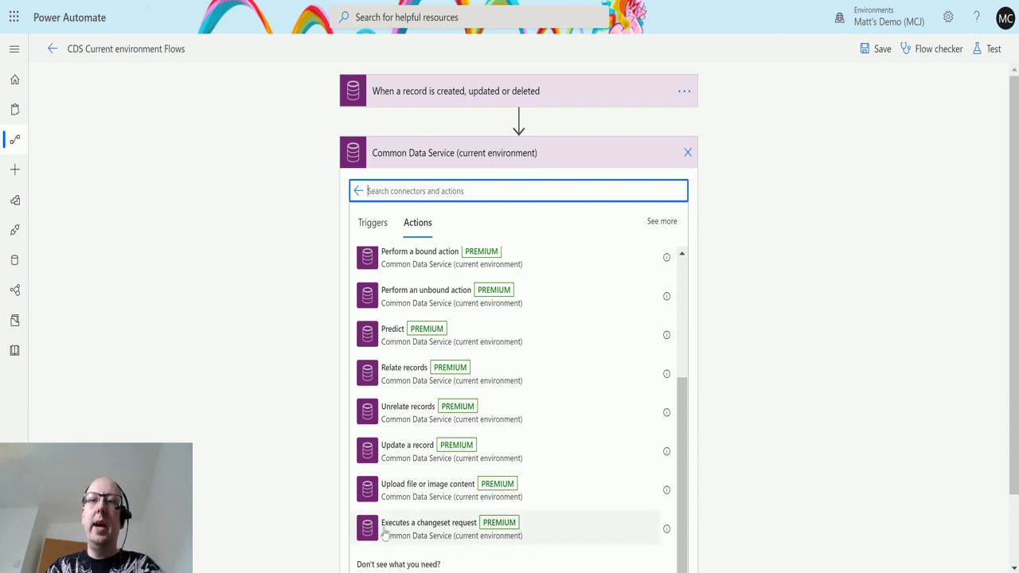
{"action": "left_click", "coordinate": [455, 538]}
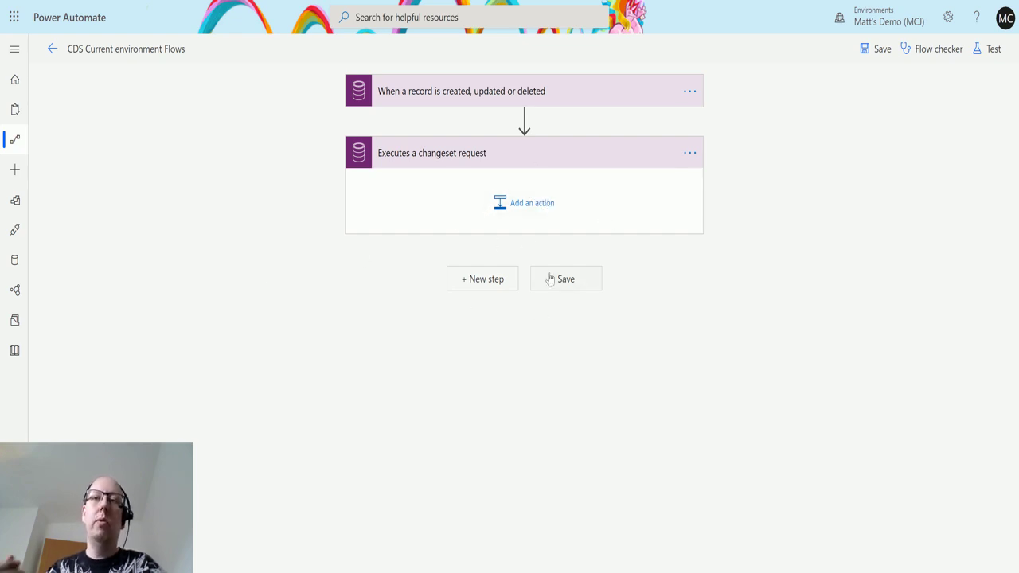
Add a "Create a new record" action inside the changeset request, with Accounts as the entity.
{"action": "left_click", "coordinate": [535, 205]}
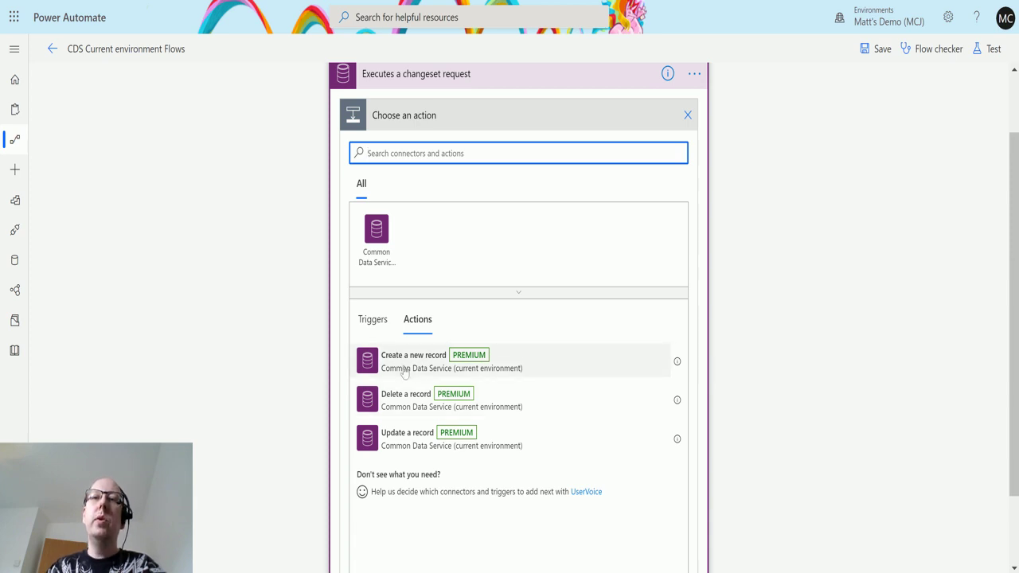
{"action": "left_click", "coordinate": [398, 372]}
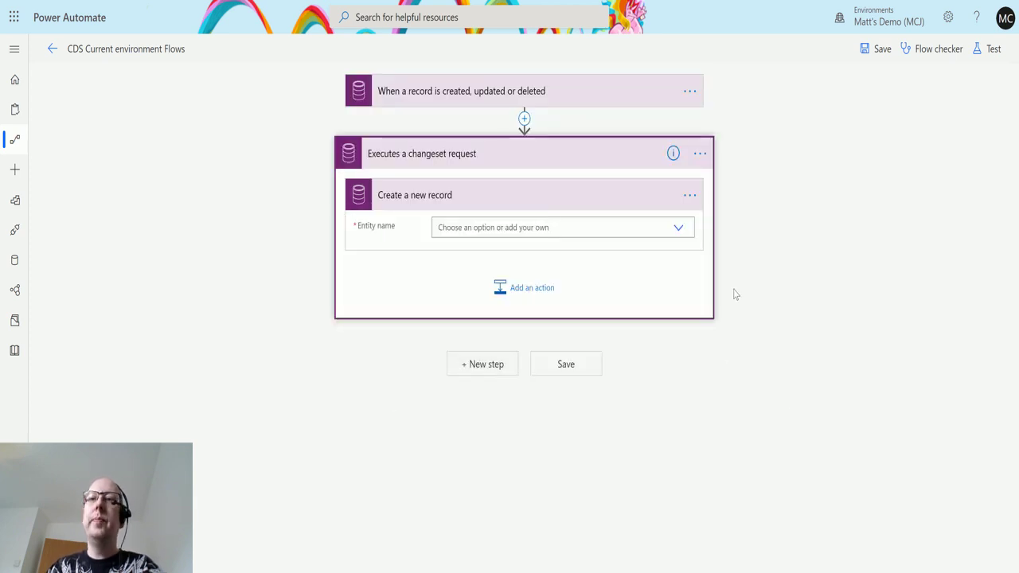
{"action": "left_click", "coordinate": [679, 229]}
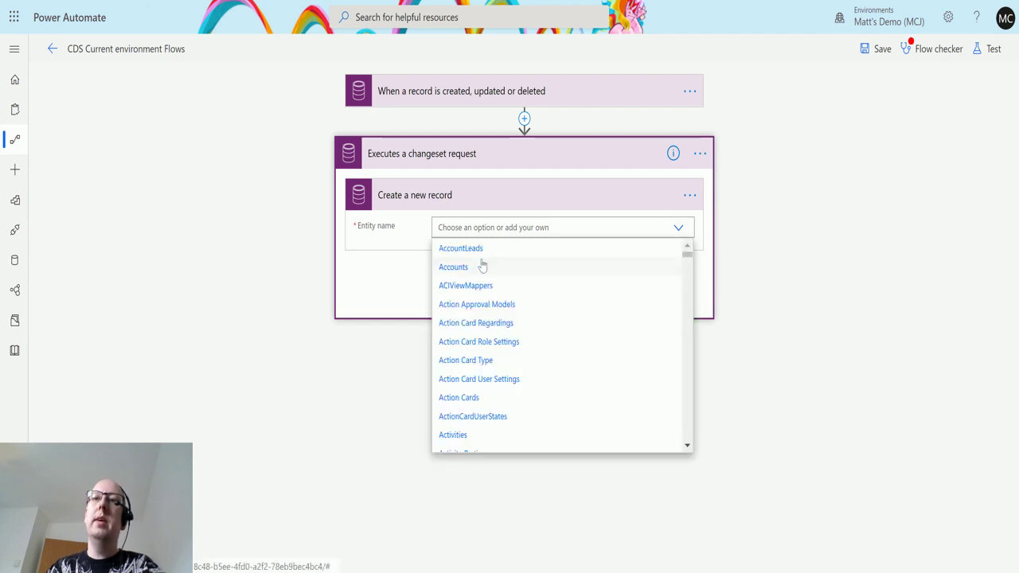
{"action": "left_click", "coordinate": [481, 267]}
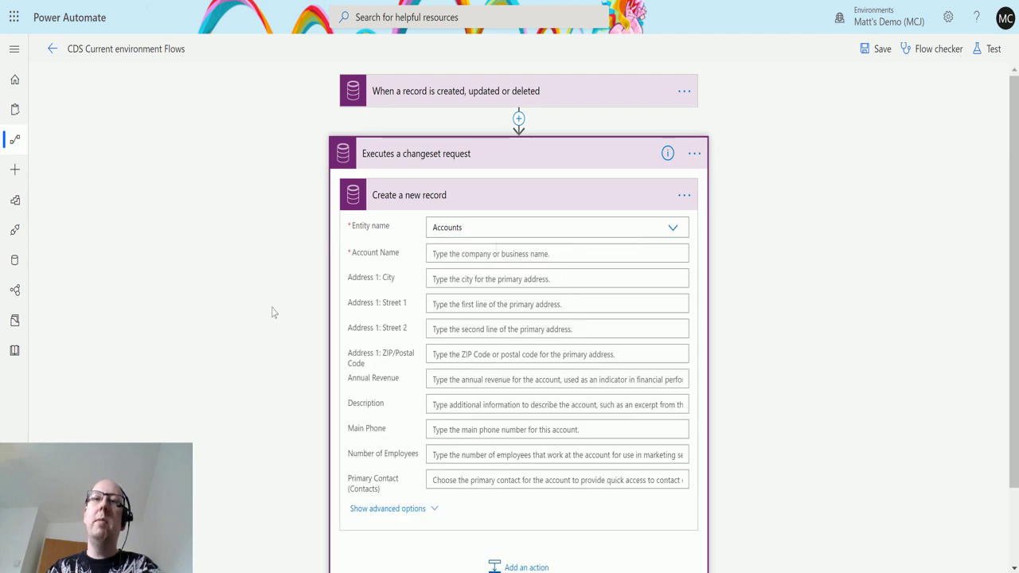
Set the new record's Account Name to "Created by Changeset request" and collapse the action.
{"action": "left_click", "coordinate": [486, 260]}
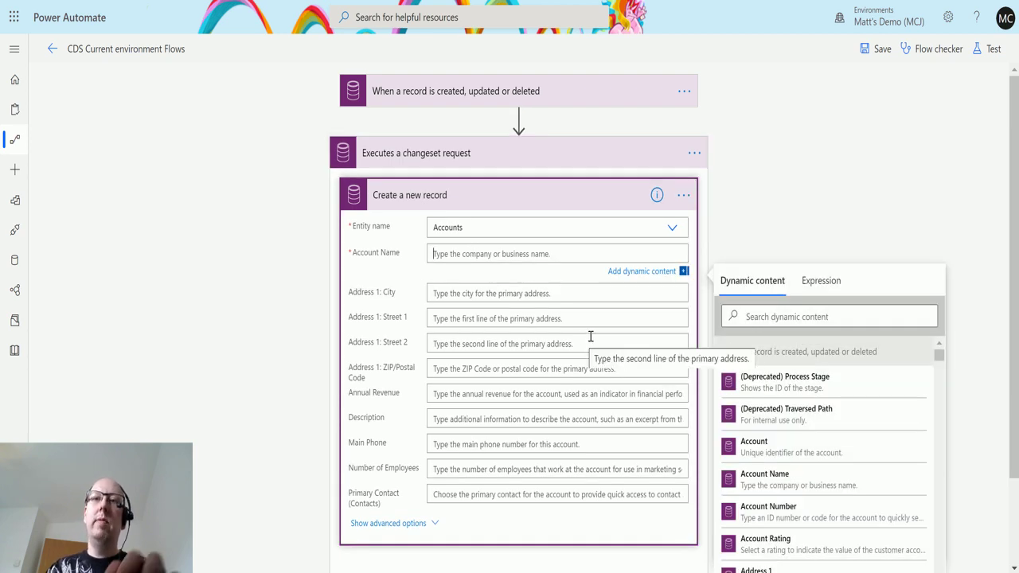
{"action": "type", "text": "Create"}
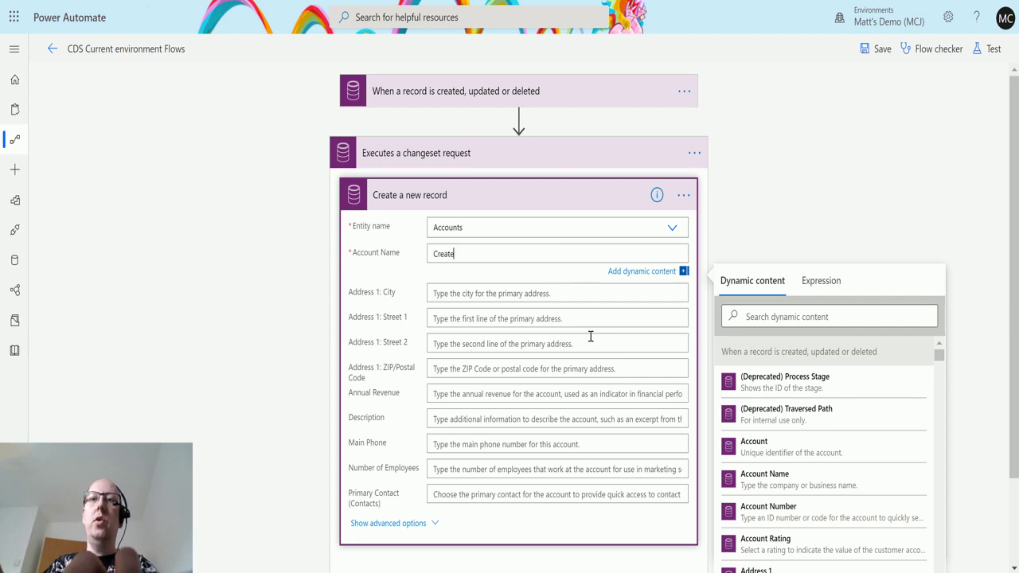
{"action": "type", "text": "d by Change"}
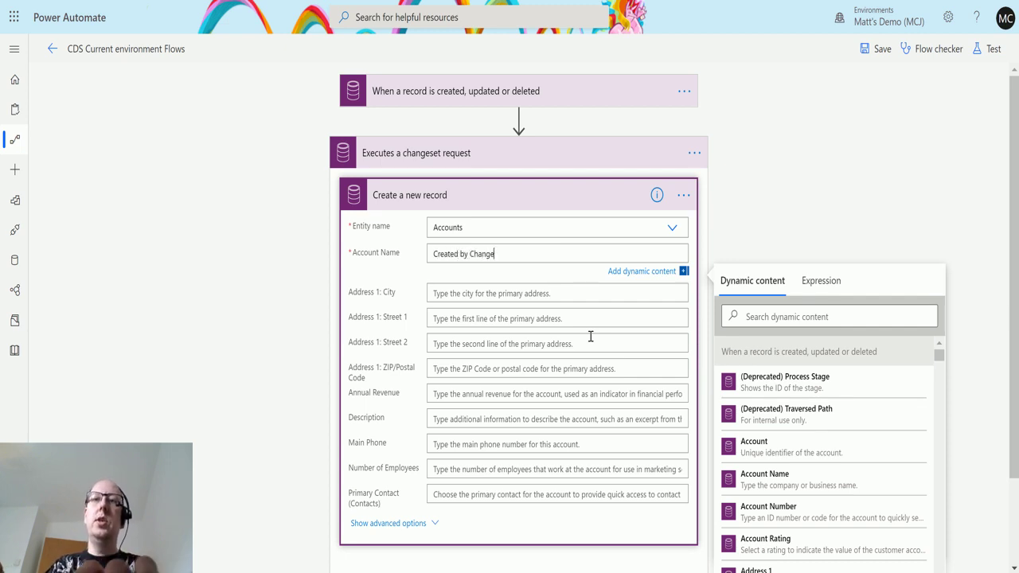
{"action": "type", "text": "set request"}
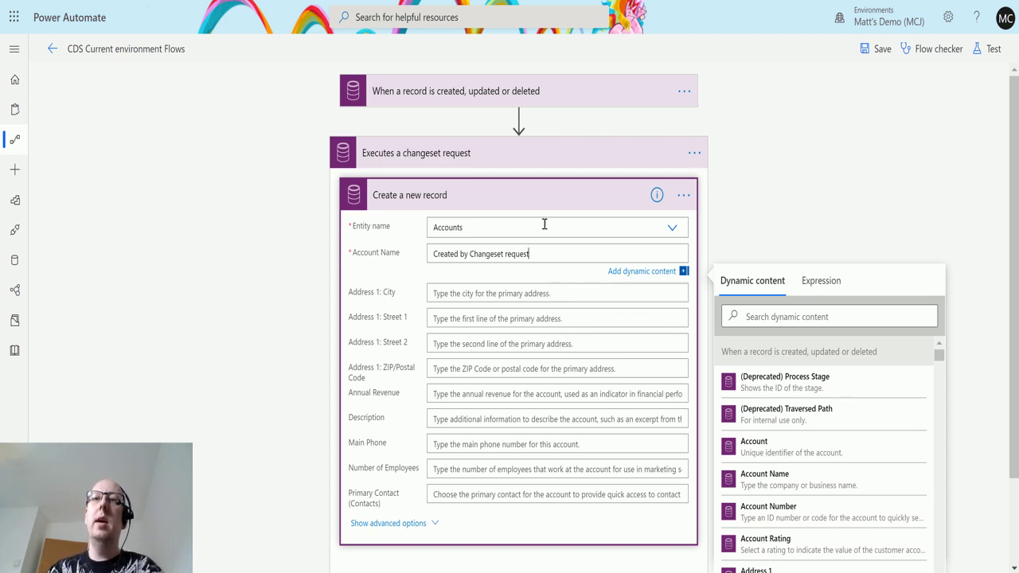
{"action": "left_click", "coordinate": [564, 197]}
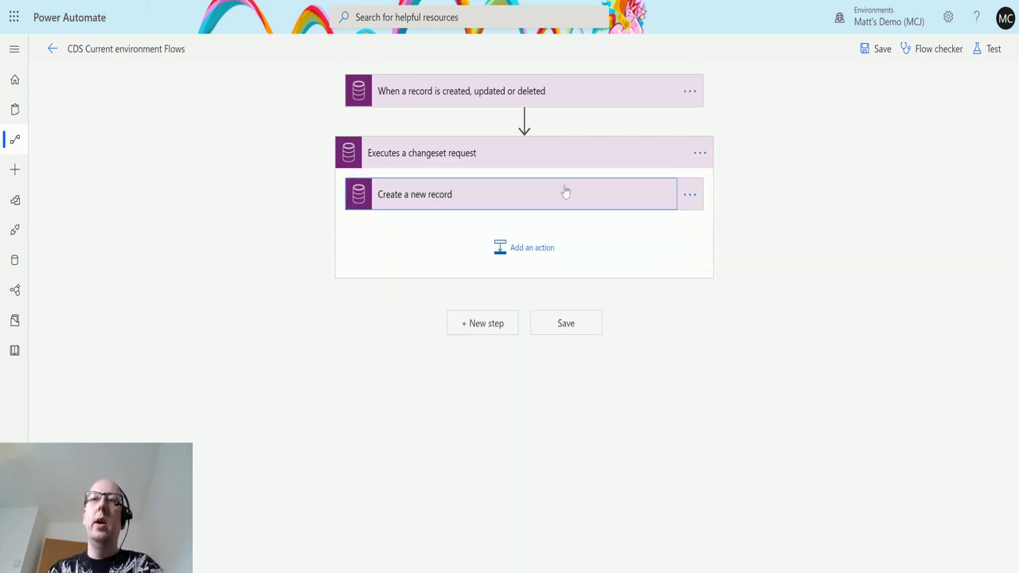
Add an "Update a record" action to the changeset request, with Accounts as the entity.
{"action": "left_click", "coordinate": [519, 254]}
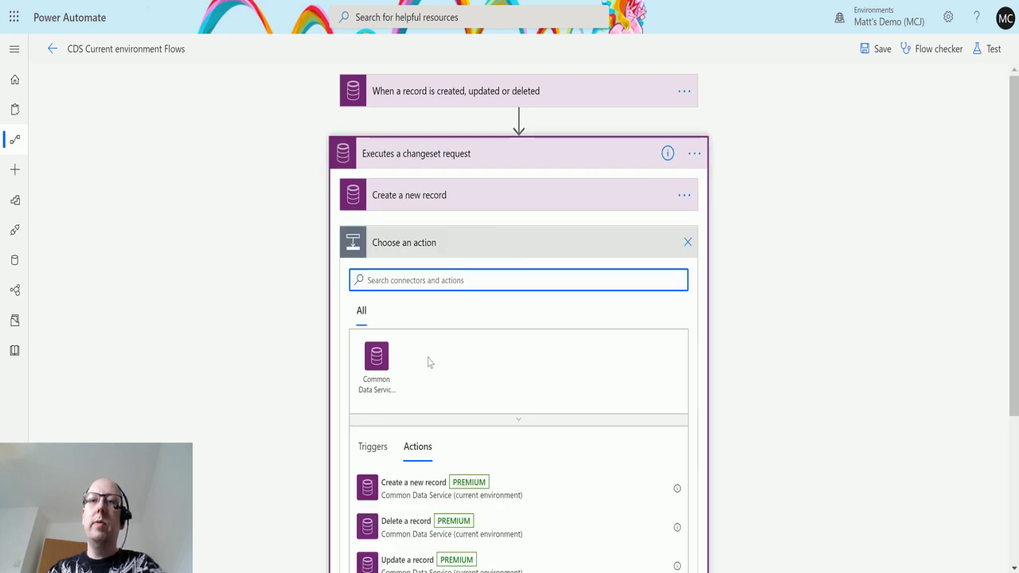
{"action": "scroll", "coordinate": [437, 374], "scroll_direction": "down", "scroll_amount": 1}
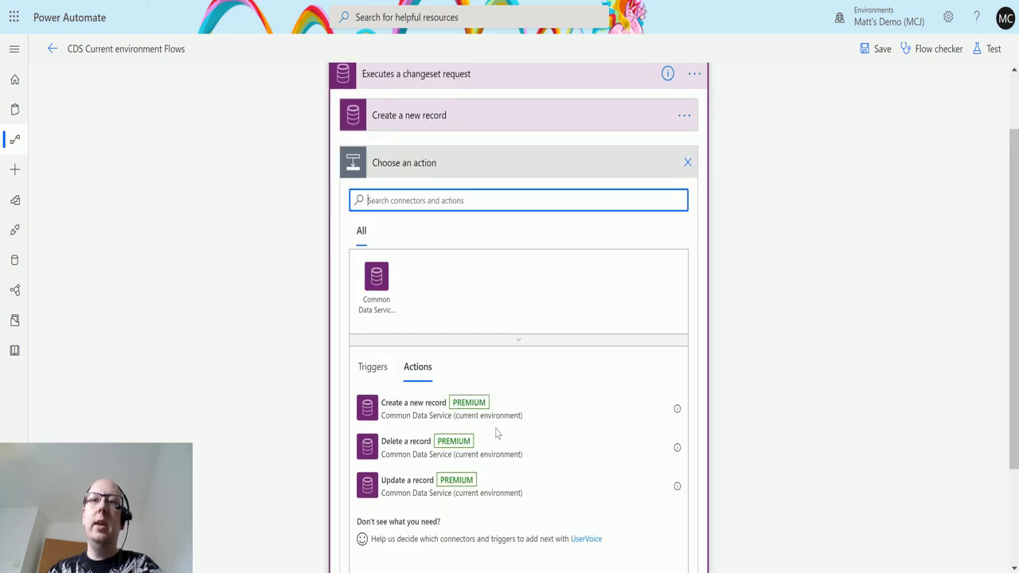
{"action": "left_click", "coordinate": [591, 480]}
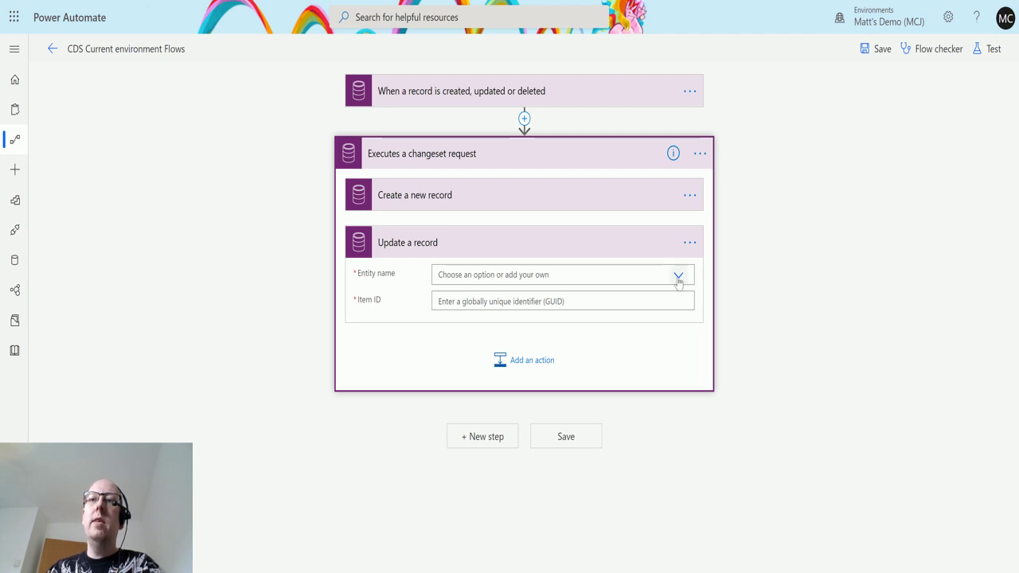
{"action": "left_click", "coordinate": [677, 275]}
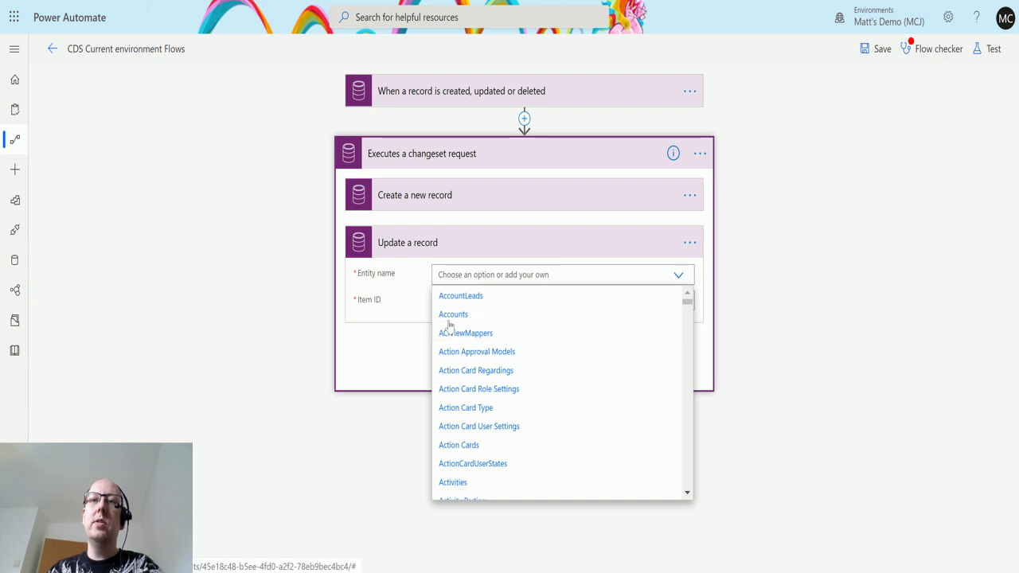
{"action": "left_click", "coordinate": [465, 323]}
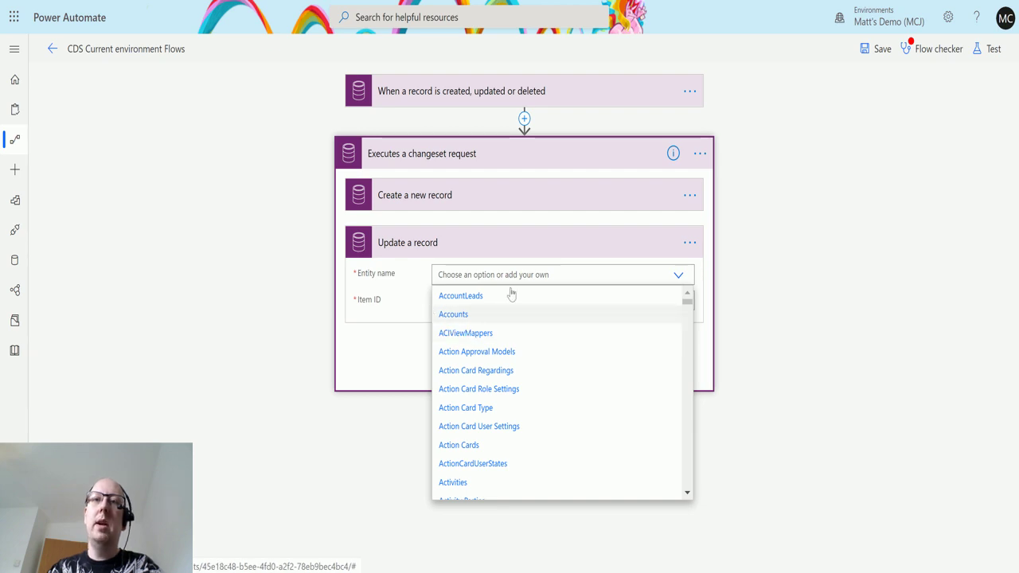
{"action": "left_click", "coordinate": [532, 307]}
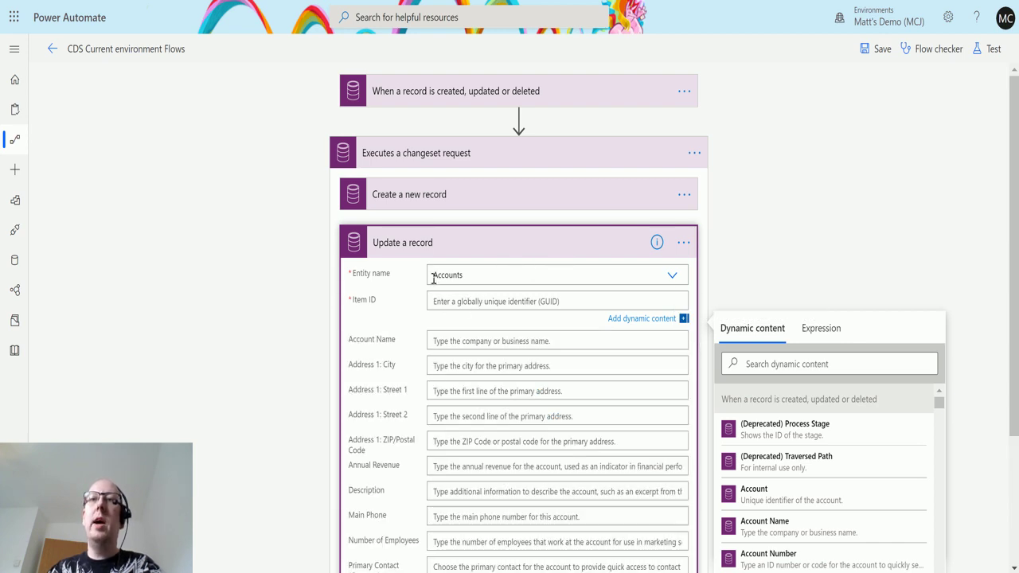
Switch to Dynamics 365, open the "test 1" account and copy its record ID.
{"action": "key", "text": "ctrl+Tab"}
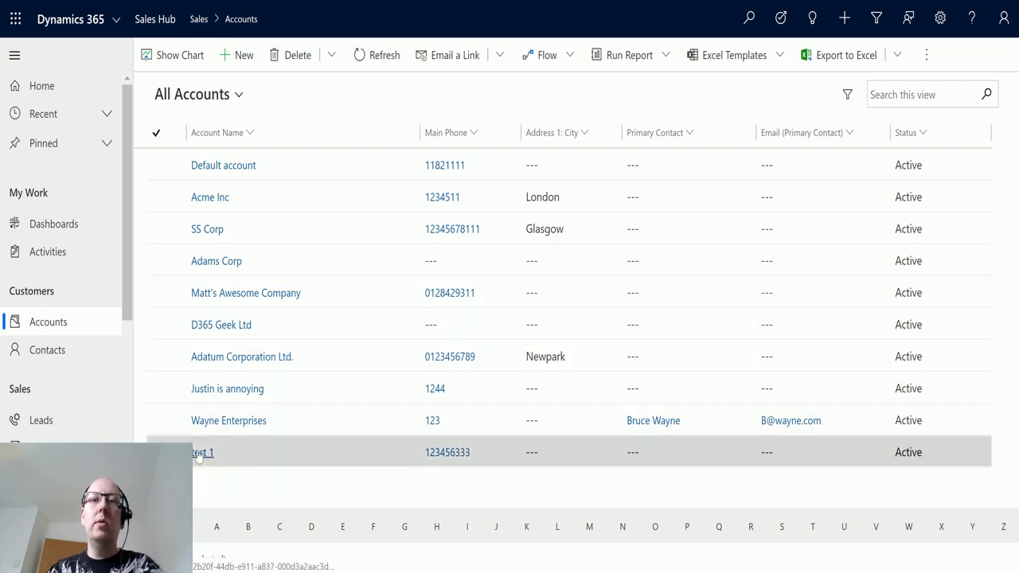
{"action": "left_click", "coordinate": [202, 452]}
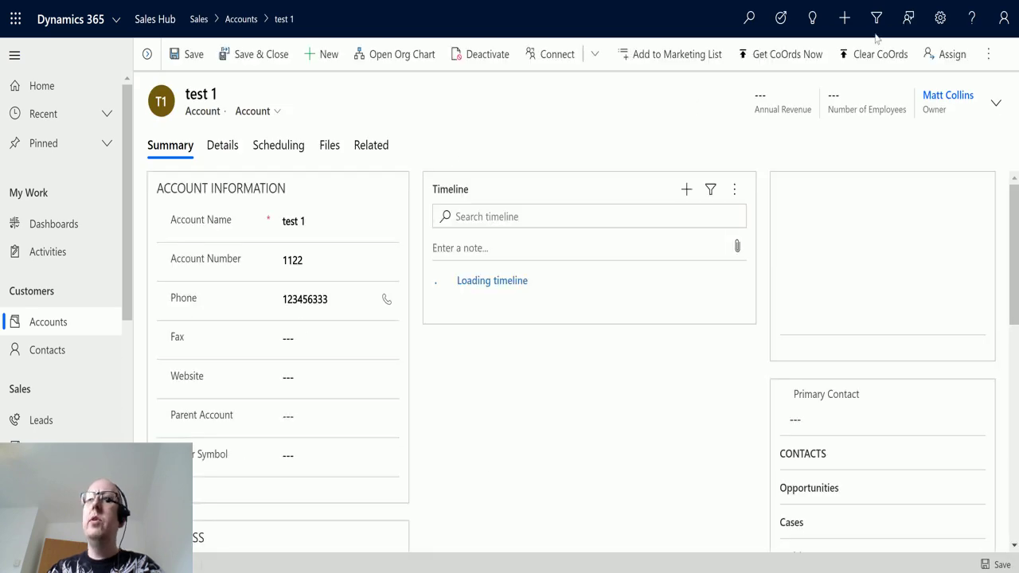
{"action": "left_click", "coordinate": [901, 0]}
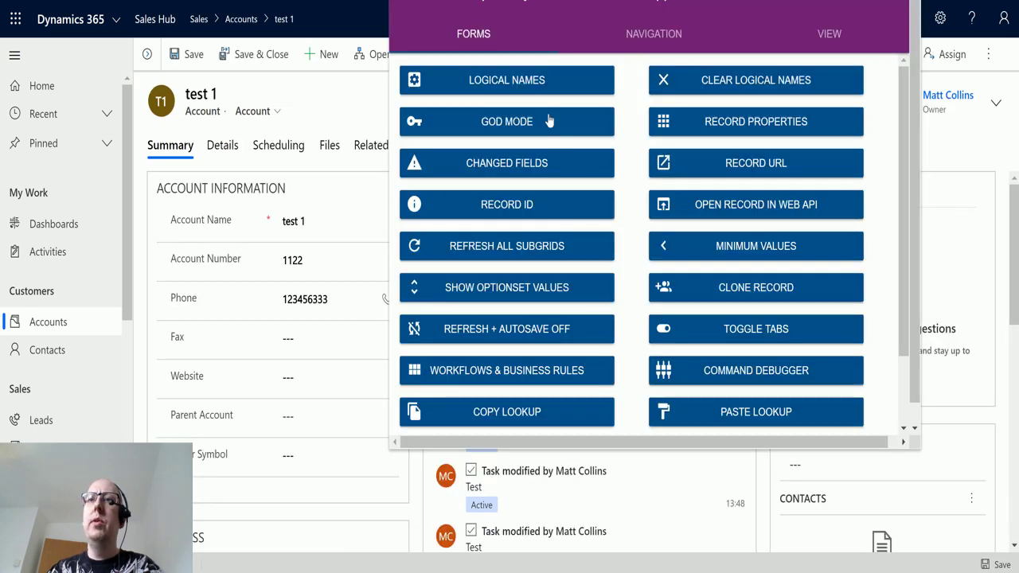
{"action": "left_click", "coordinate": [532, 210]}
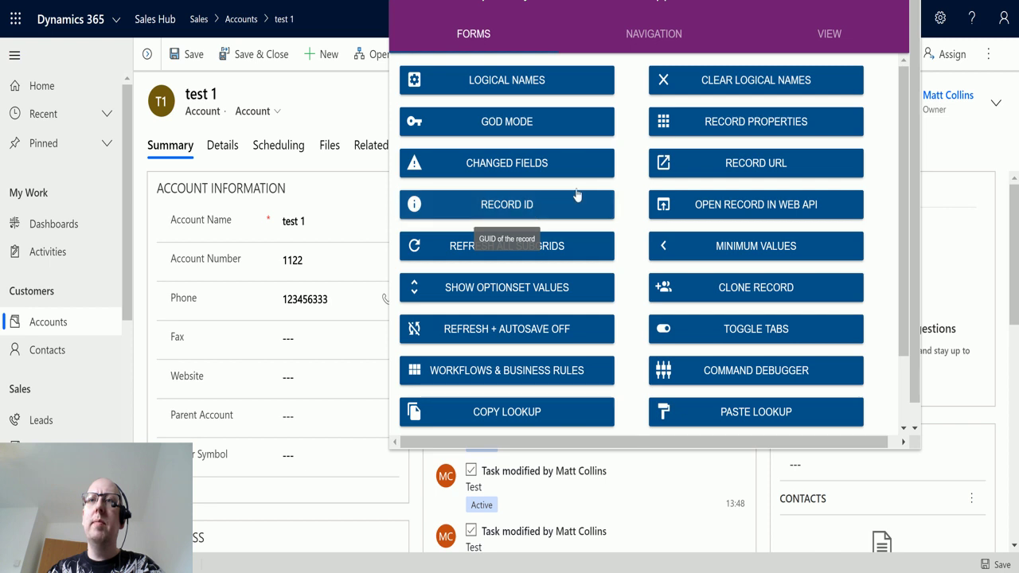
{"action": "left_click", "coordinate": [625, 50]}
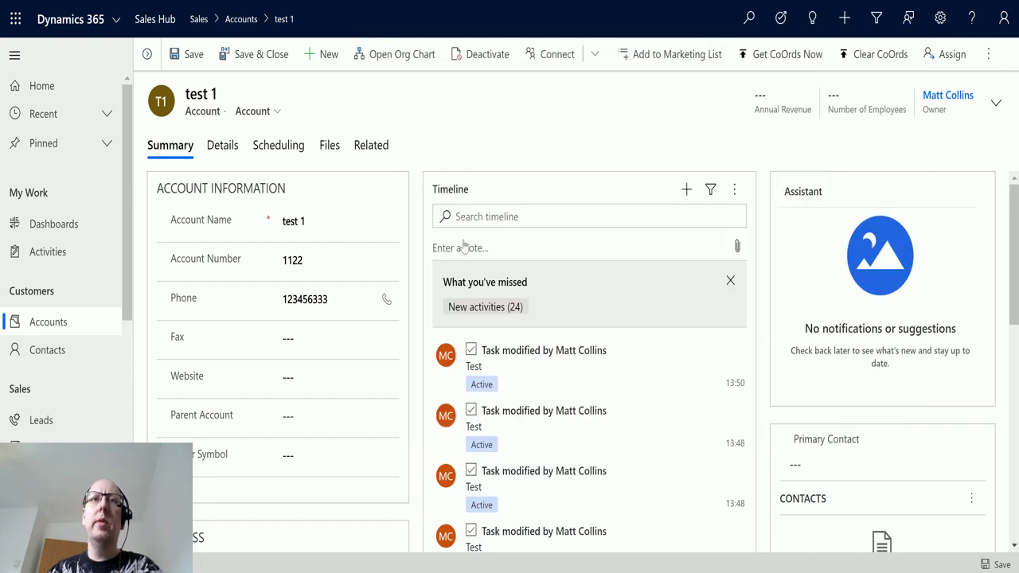
Back in Power Automate, paste the copied record ID as the update action's Item ID and set Account Name to "Update from Changeset".
{"action": "left_click", "coordinate": [191, 1]}
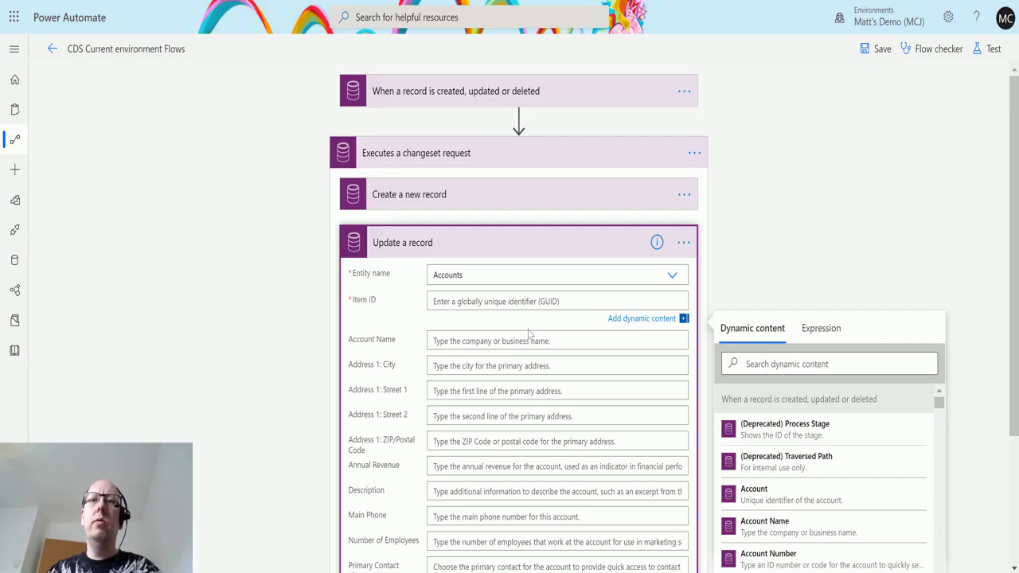
{"action": "key", "text": "ctrl+v"}
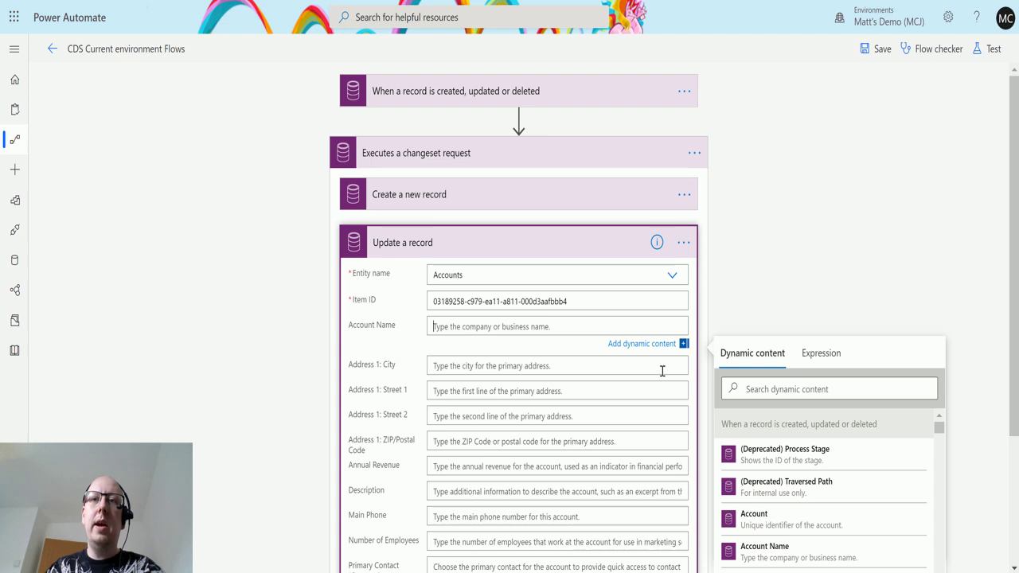
{"action": "type", "text": "Update from Changeset"}
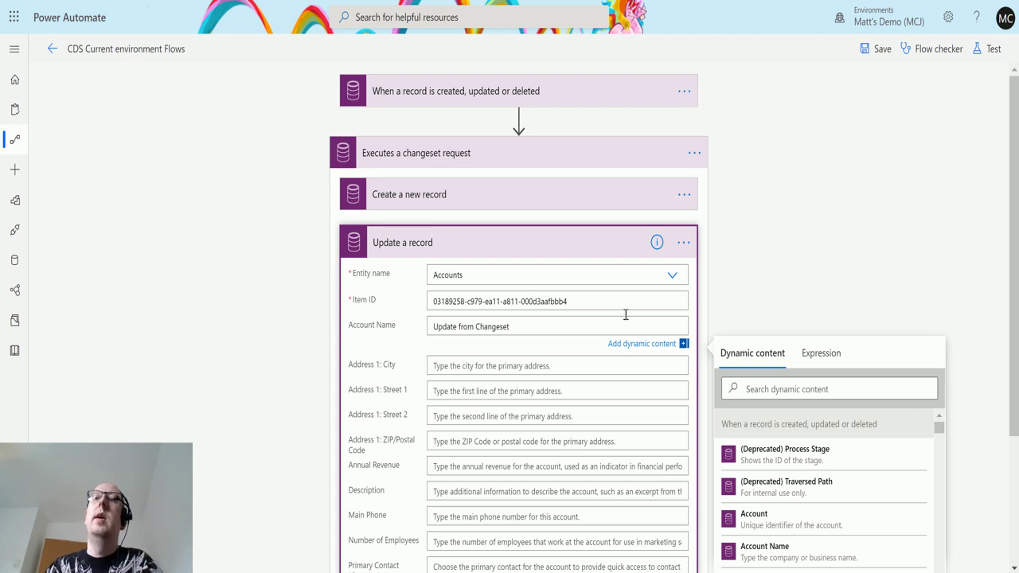
{"action": "left_click", "coordinate": [558, 253]}
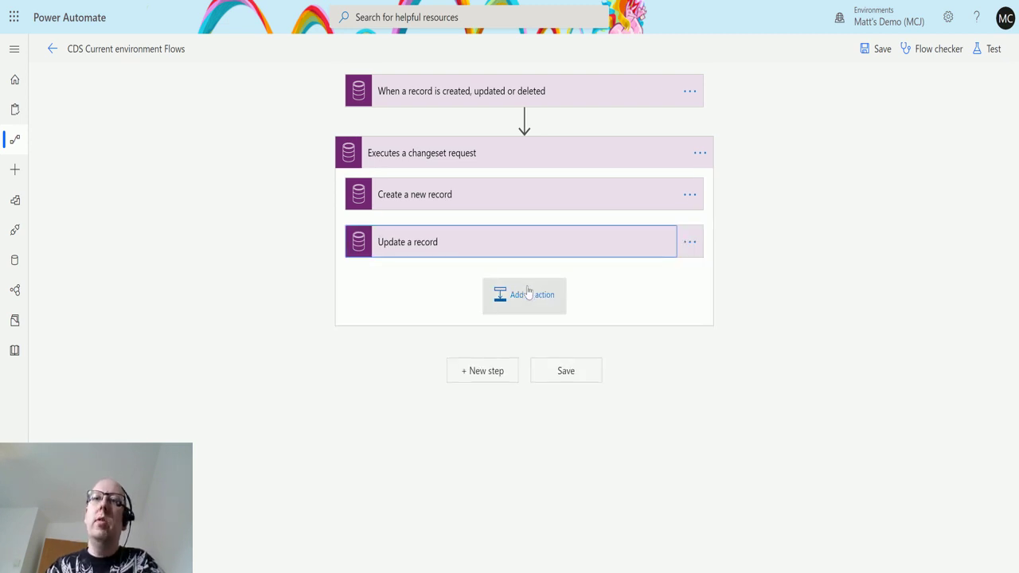
Check which actions the changeset request offers, and review the settings of its update and create actions.
{"action": "left_click", "coordinate": [527, 295]}
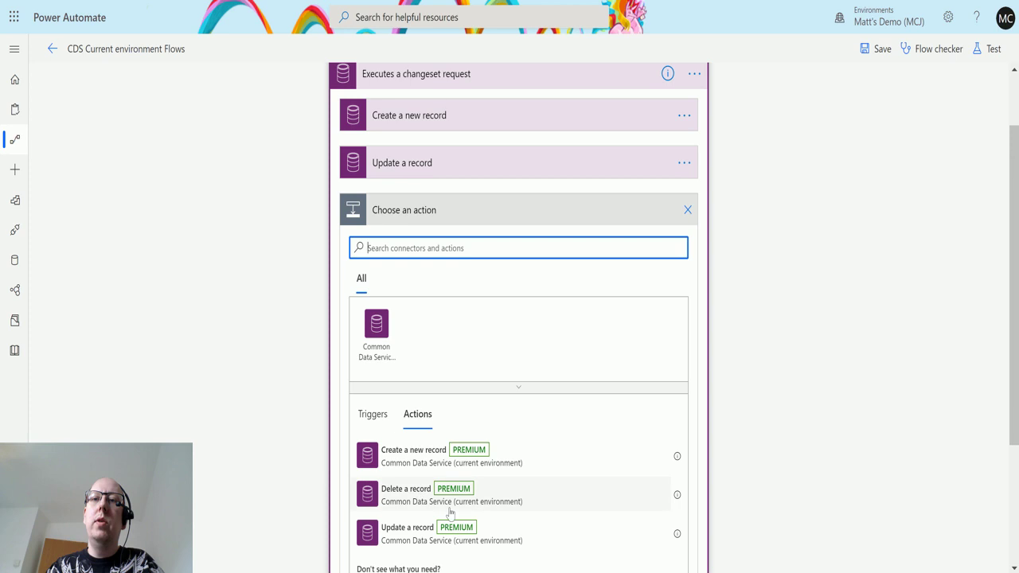
{"action": "left_click", "coordinate": [688, 209]}
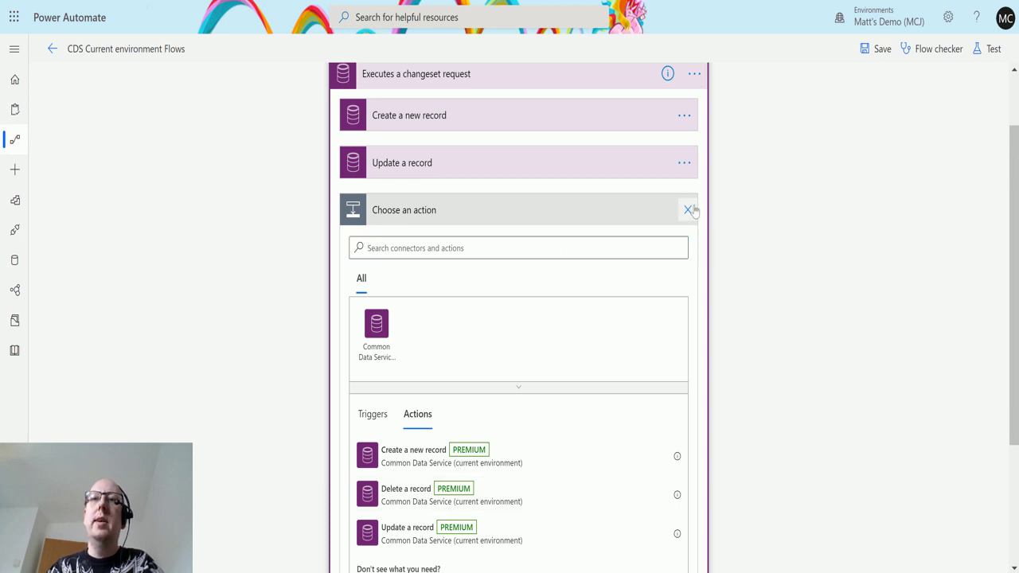
{"action": "left_click", "coordinate": [500, 241]}
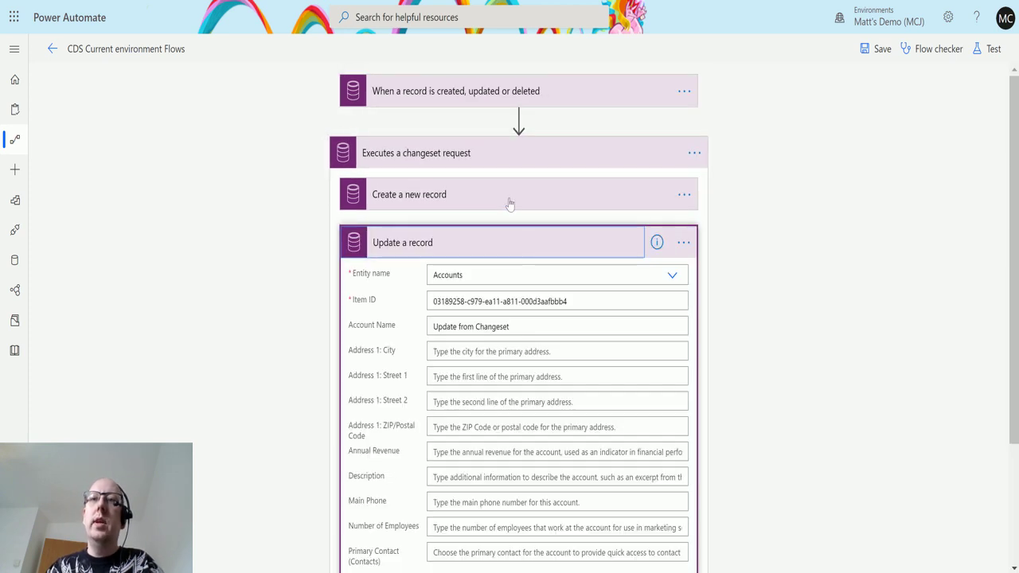
{"action": "left_click", "coordinate": [509, 200]}
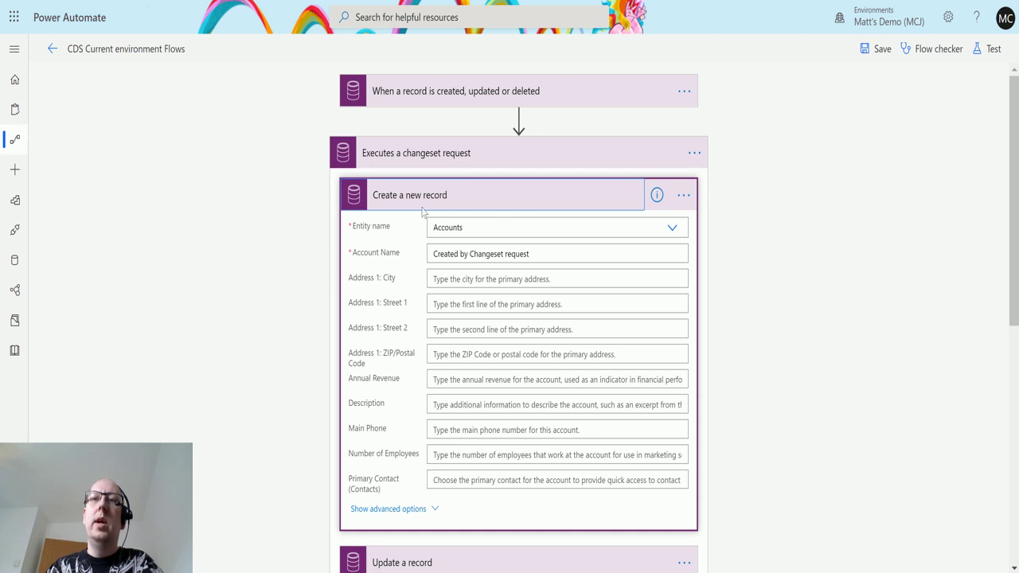
Collapse the create and update actions and start a flow test in which the trigger action is performed manually.
{"action": "left_click", "coordinate": [515, 201]}
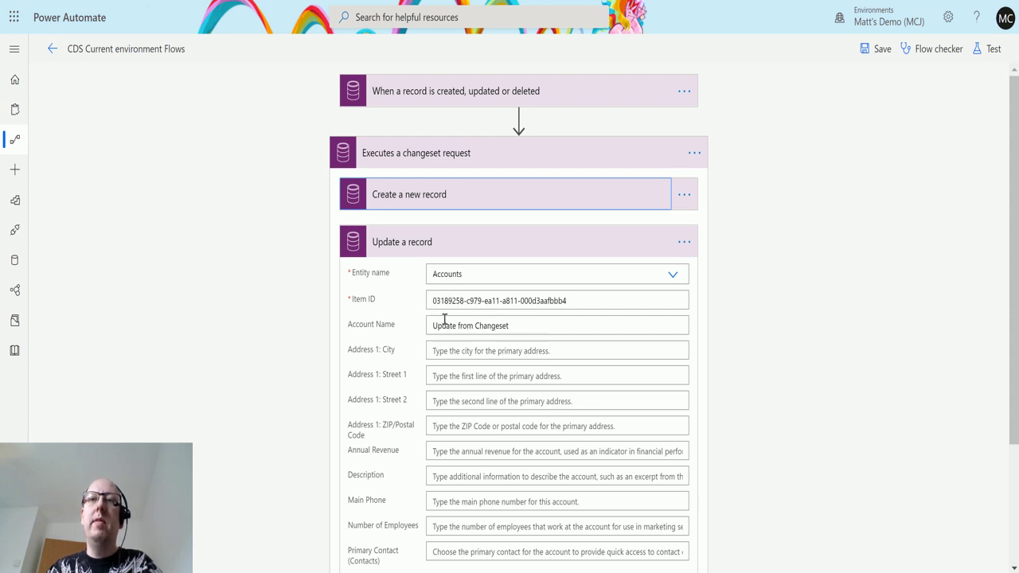
{"action": "left_click", "coordinate": [536, 253]}
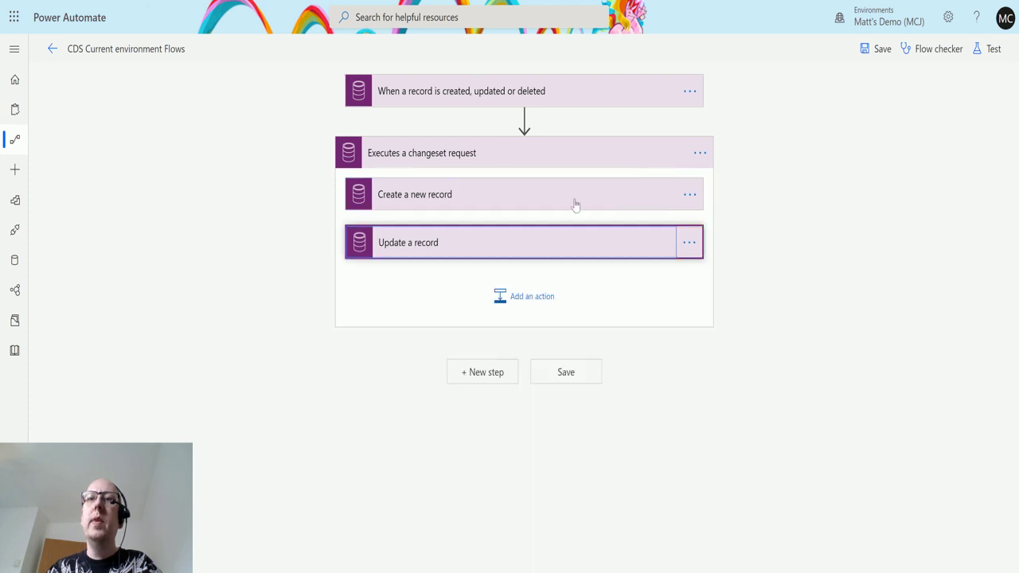
{"action": "left_click", "coordinate": [993, 50]}
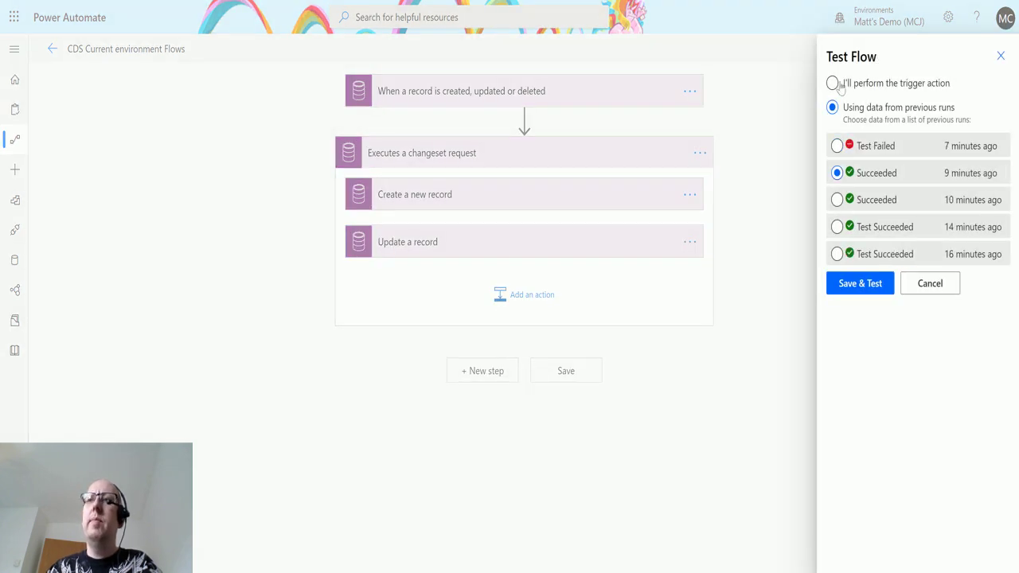
{"action": "left_click", "coordinate": [831, 83]}
{"action": "left_click", "coordinate": [862, 153]}
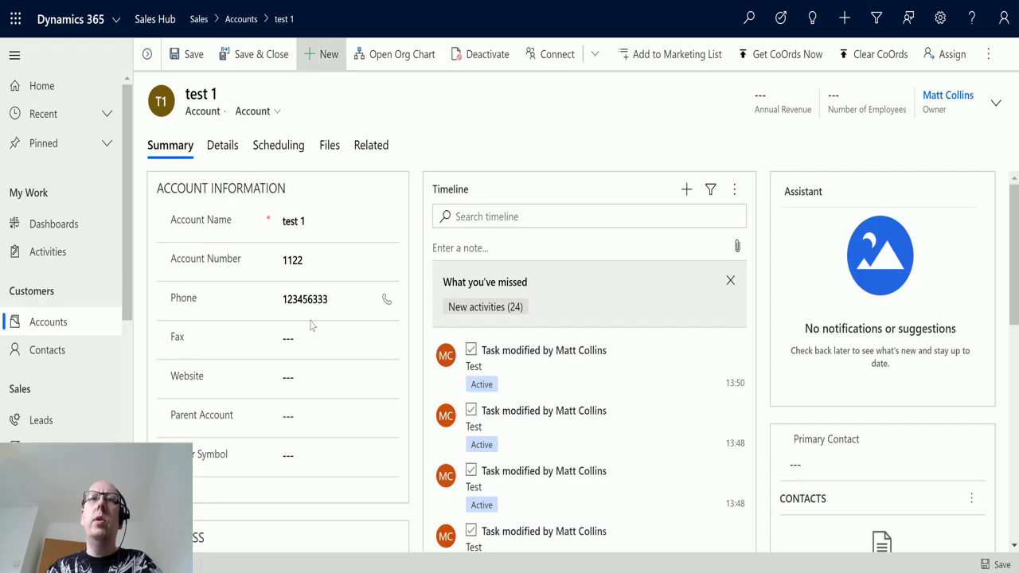
Switch to Dynamics 365, append 66 to the phone number of the "test 1" account and save the record.
{"action": "left_click", "coordinate": [341, 298]}
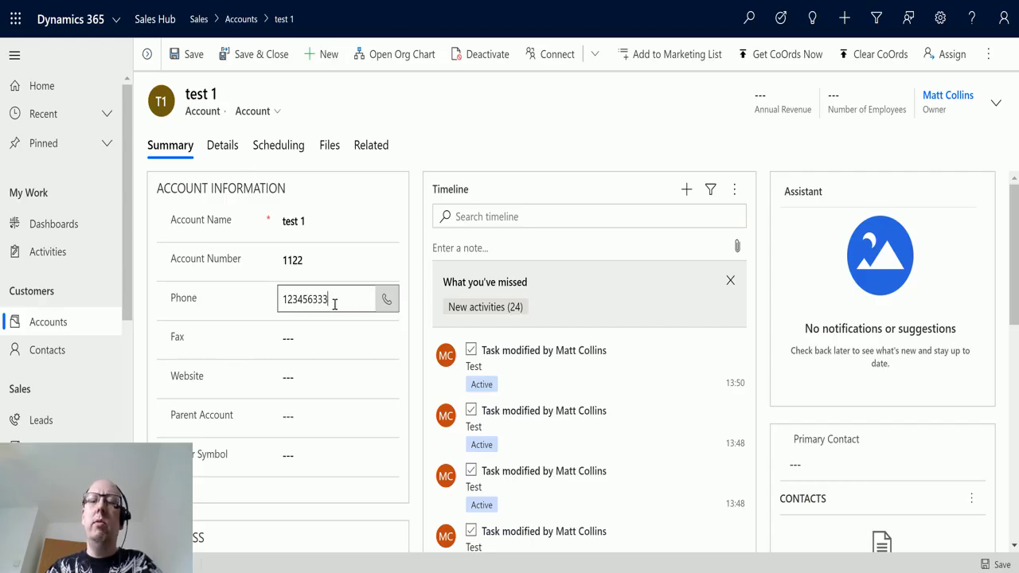
{"action": "type", "text": "66"}
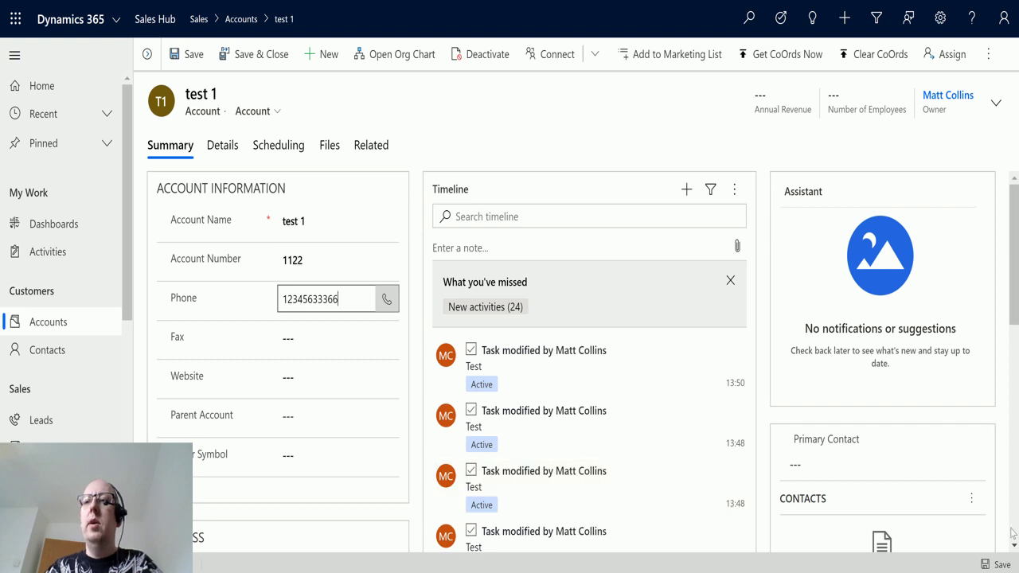
{"action": "left_click", "coordinate": [1004, 565]}
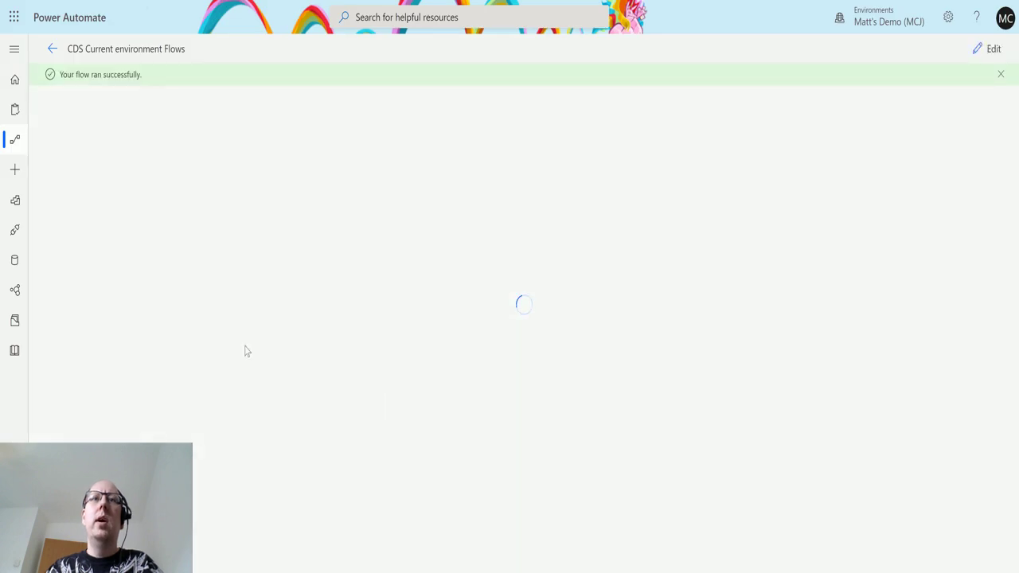
Back in Power Automate, inspect the run details of the trigger and of the changeset's create and update actions.
{"action": "left_click", "coordinate": [482, 134]}
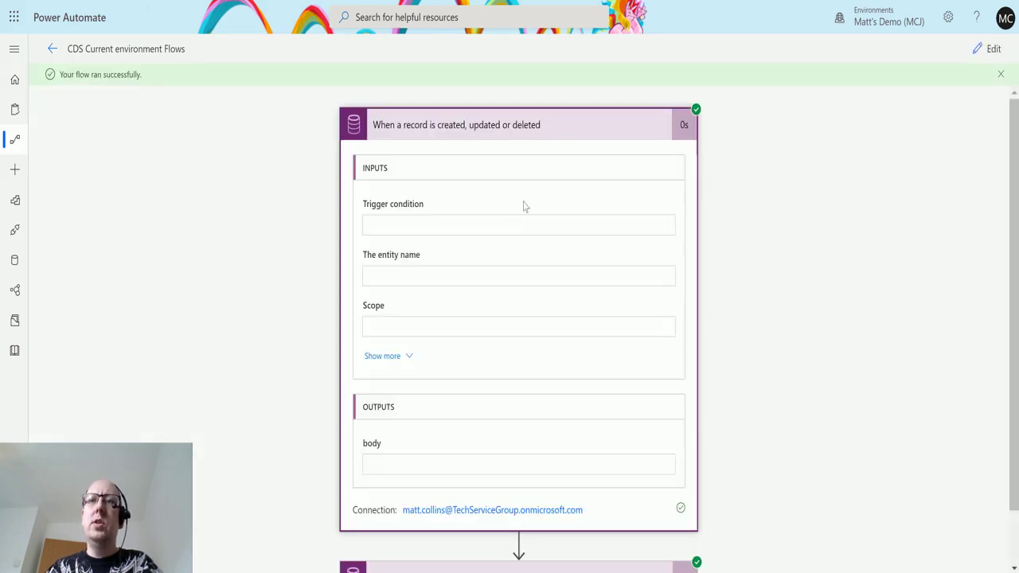
{"action": "left_click", "coordinate": [574, 124]}
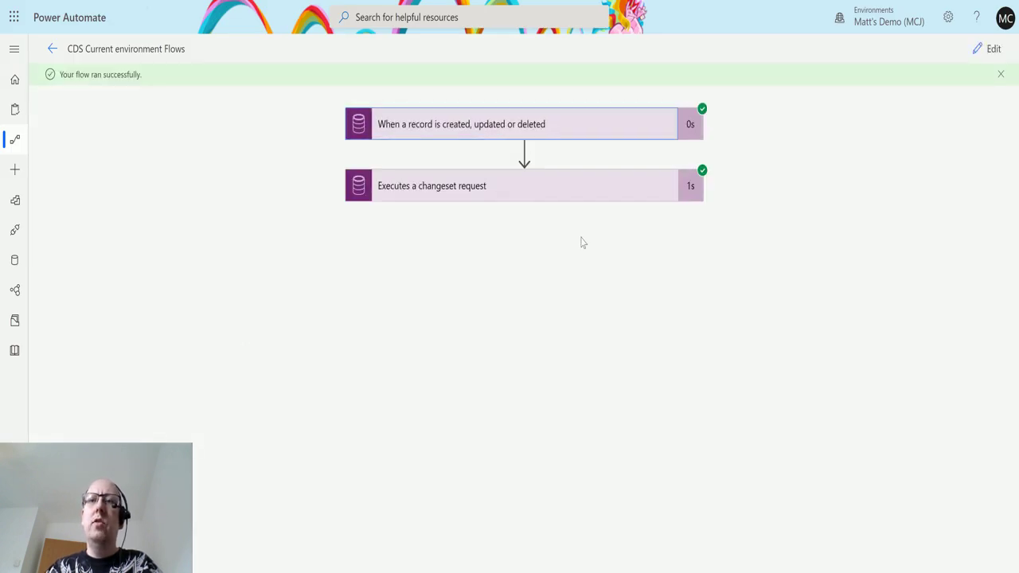
{"action": "left_click", "coordinate": [543, 185]}
{"action": "left_click", "coordinate": [521, 233]}
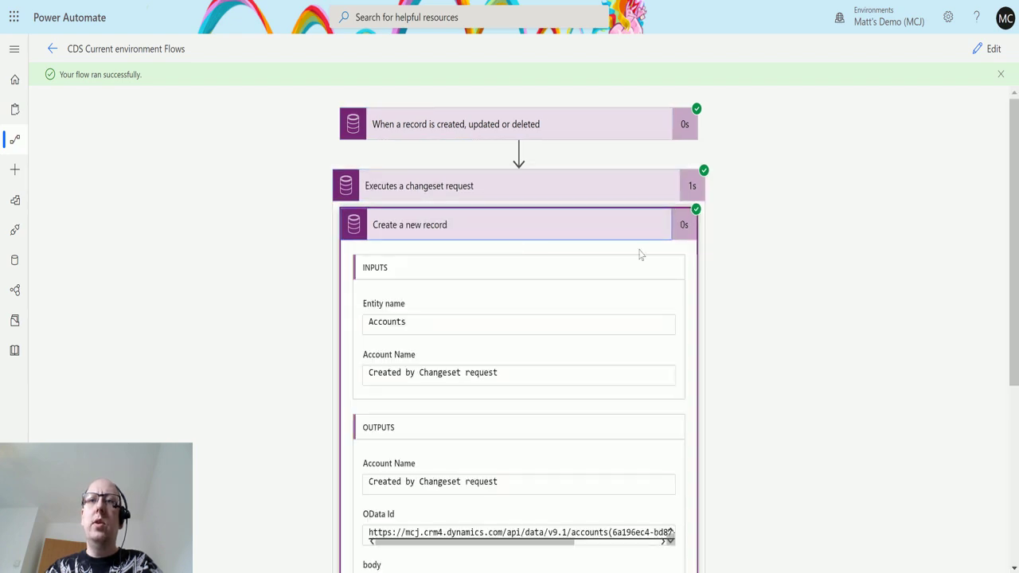
{"action": "left_click", "coordinate": [587, 230]}
{"action": "left_click", "coordinate": [537, 279]}
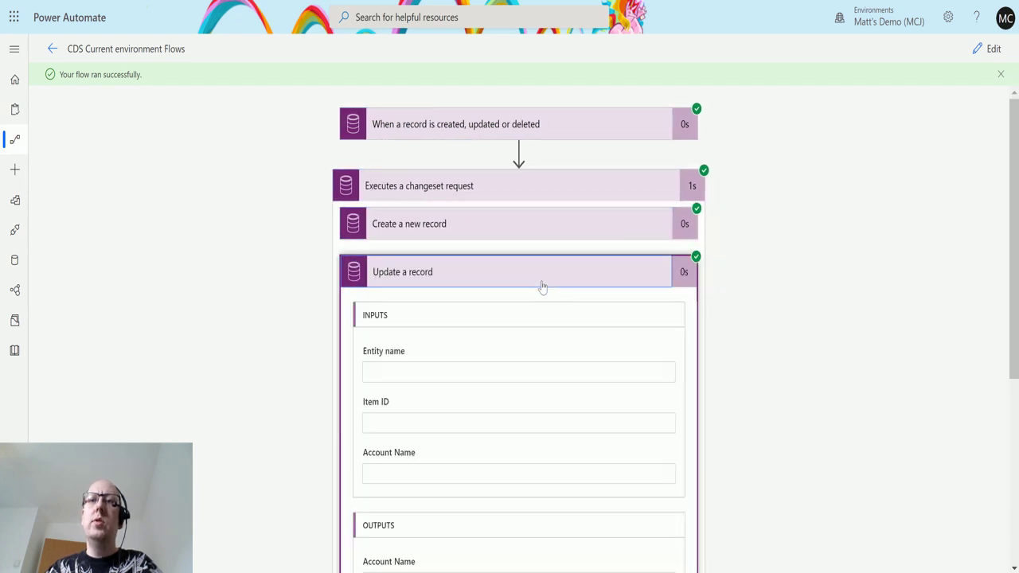
{"action": "left_click", "coordinate": [482, 266]}
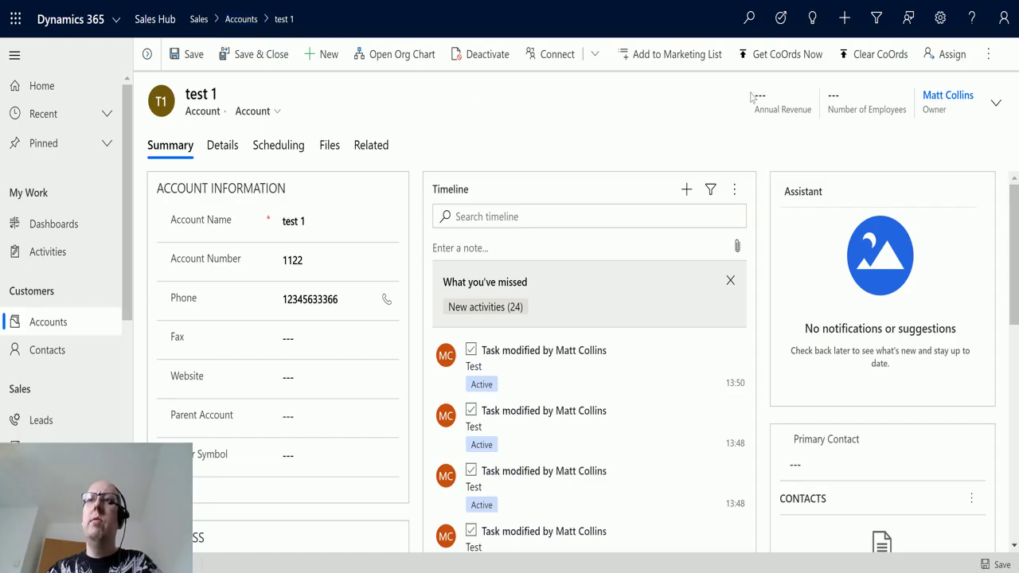
Switch to Dynamics 365, refresh the triggering account and open the accounts list to check the flow's results.
{"action": "left_click", "coordinate": [988, 54]}
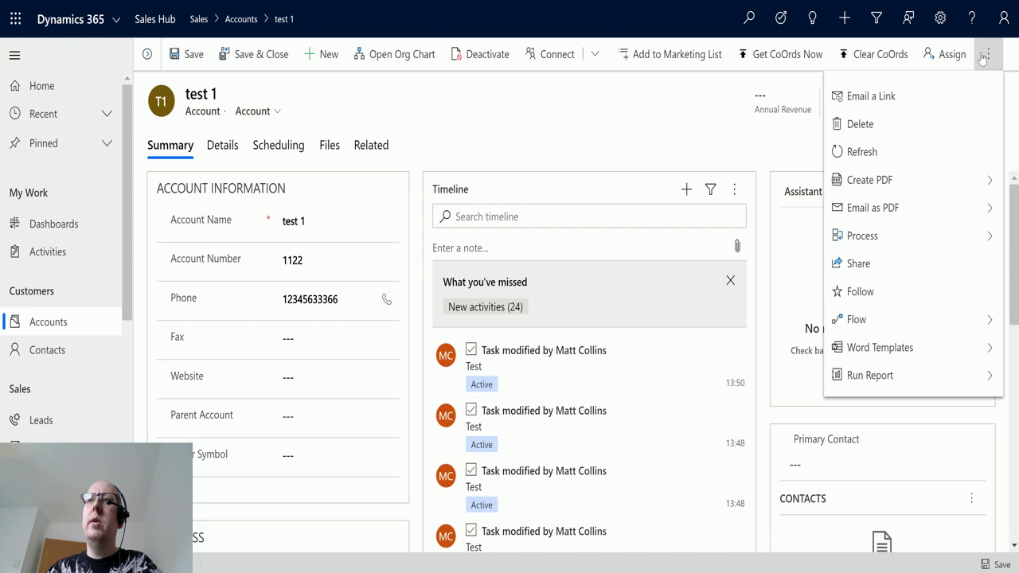
{"action": "left_click", "coordinate": [860, 151]}
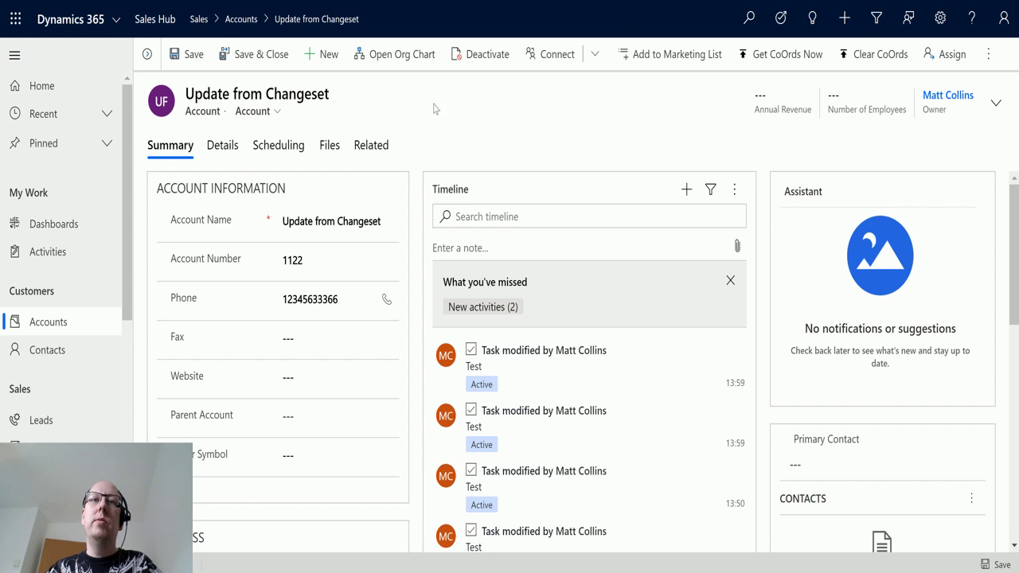
{"action": "left_click", "coordinate": [64, 327]}
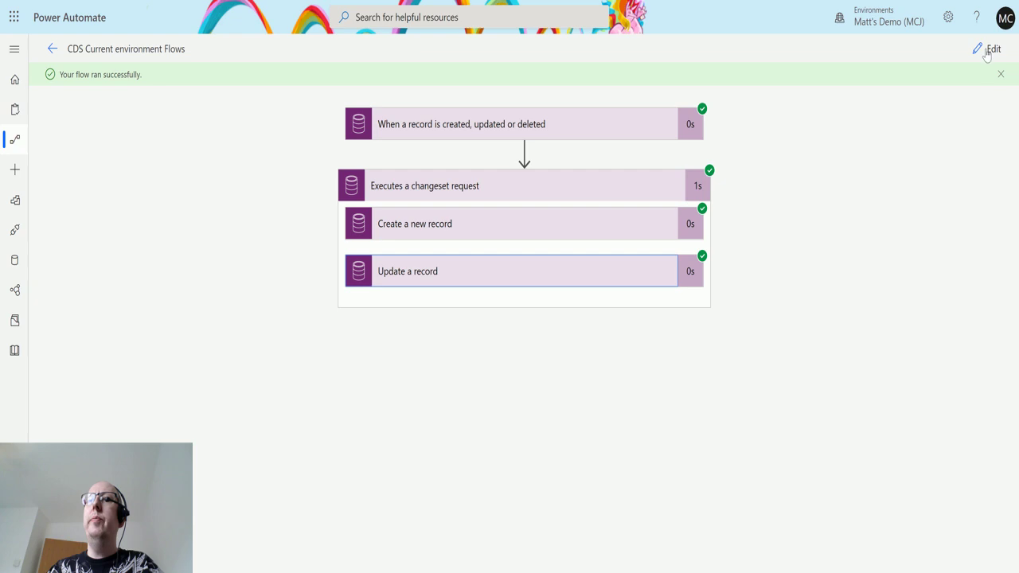
Reopen the flow in Power Automate for editing, copy the update action's Item ID and delete the "Update a record" action.
{"action": "left_click", "coordinate": [985, 47]}
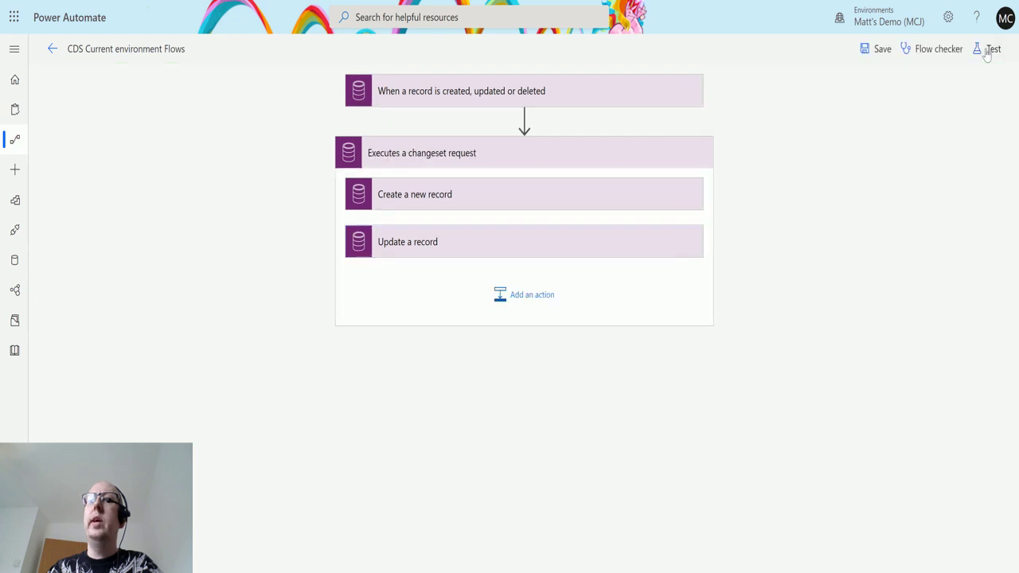
{"action": "left_click", "coordinate": [497, 249]}
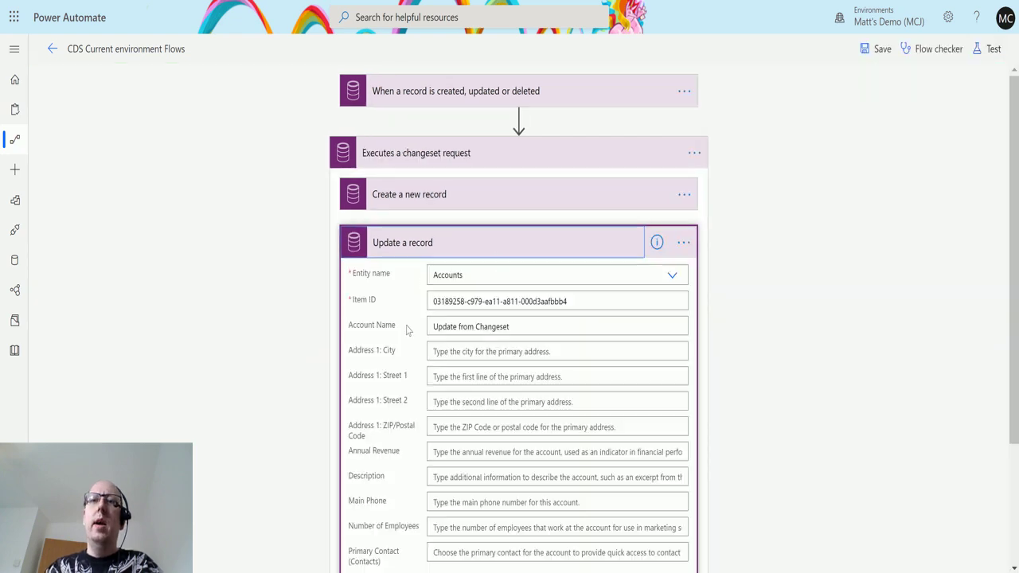
{"action": "left_click_drag", "start_coordinate": [567, 300], "coordinate": [382, 314]}
{"action": "key", "text": "ctrl+c"}
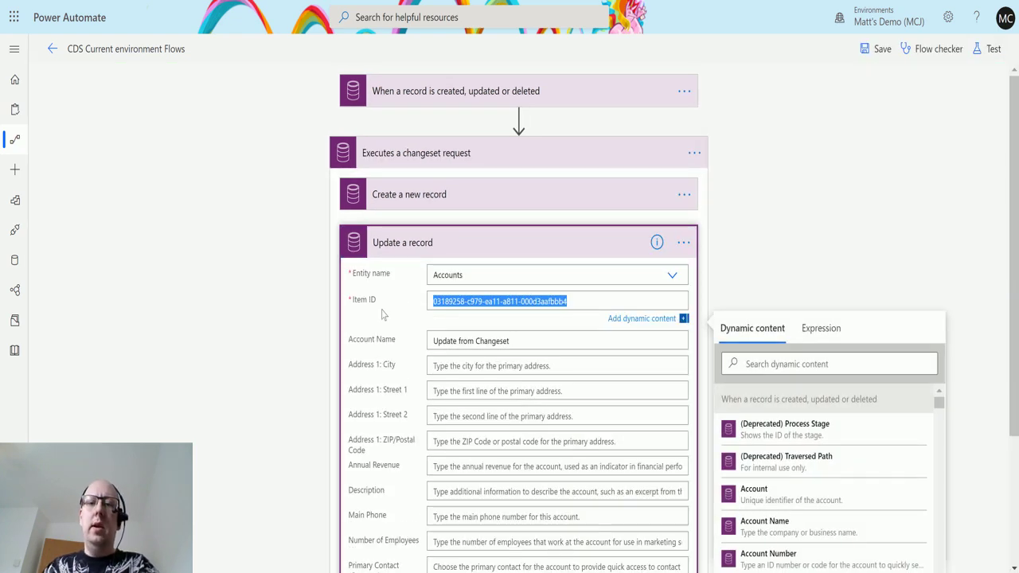
{"action": "left_click", "coordinate": [683, 242]}
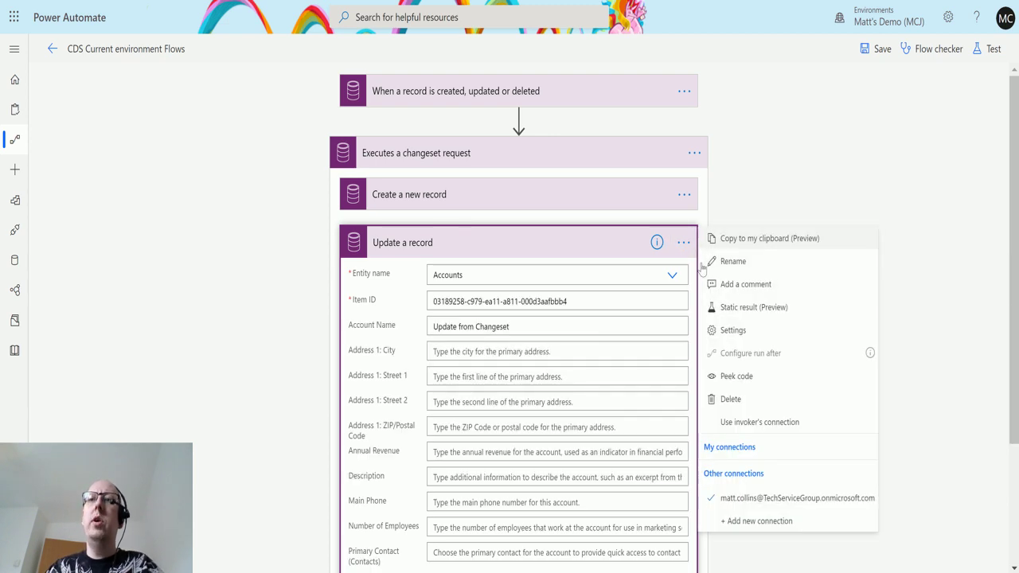
{"action": "left_click", "coordinate": [741, 404]}
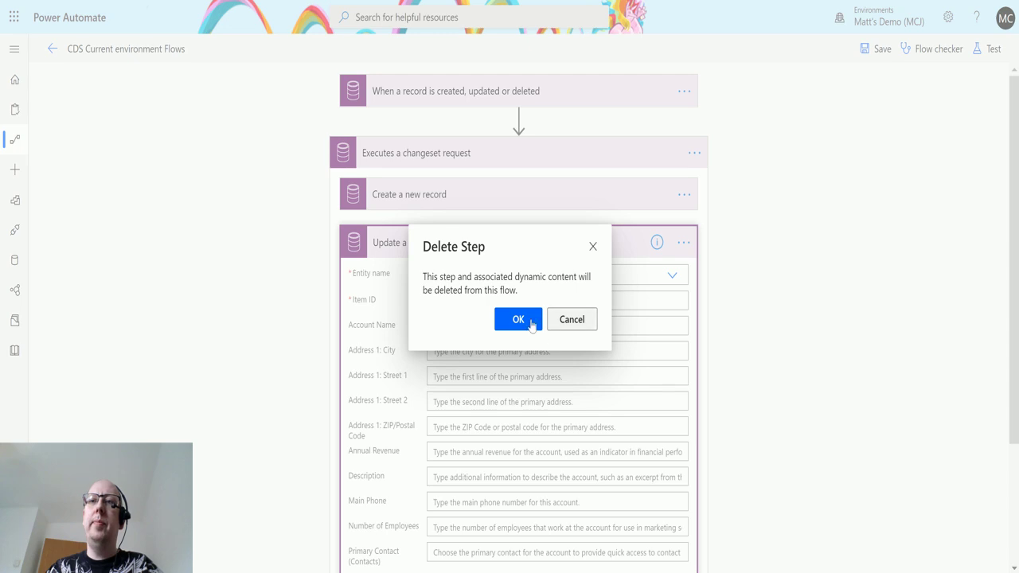
{"action": "left_click", "coordinate": [518, 320]}
Add a "Delete a record" action to the changeset request, with Accounts as the entity and the copied record ID as Item ID.
{"action": "left_click", "coordinate": [532, 249]}
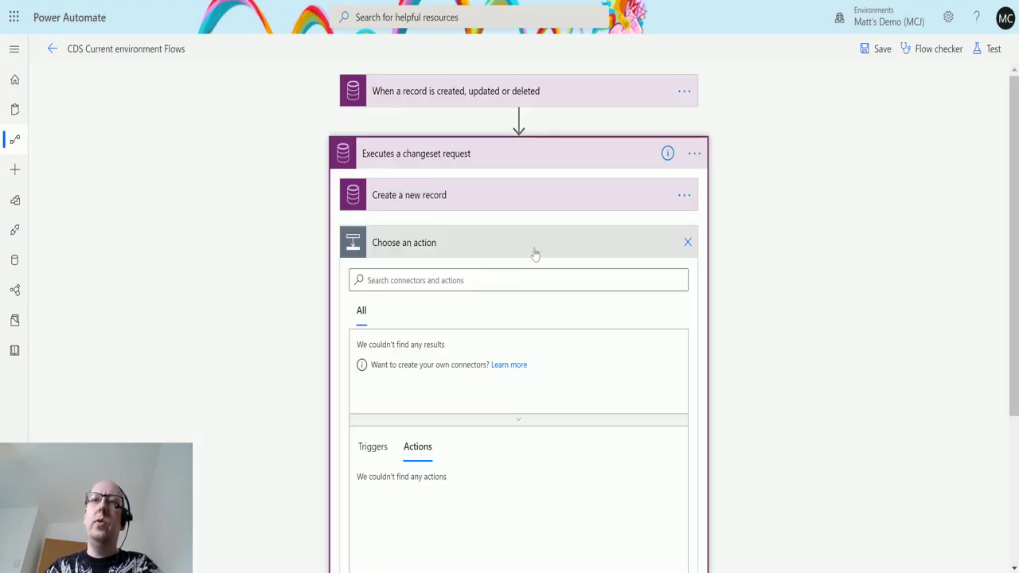
{"action": "scroll", "coordinate": [501, 308], "scroll_direction": "down", "scroll_amount": 1}
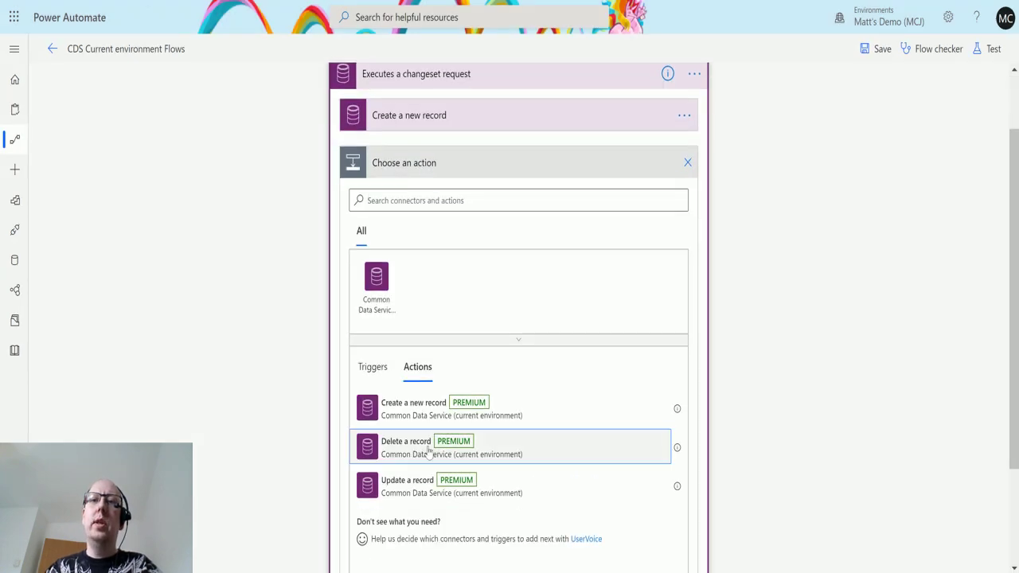
{"action": "left_click", "coordinate": [425, 453]}
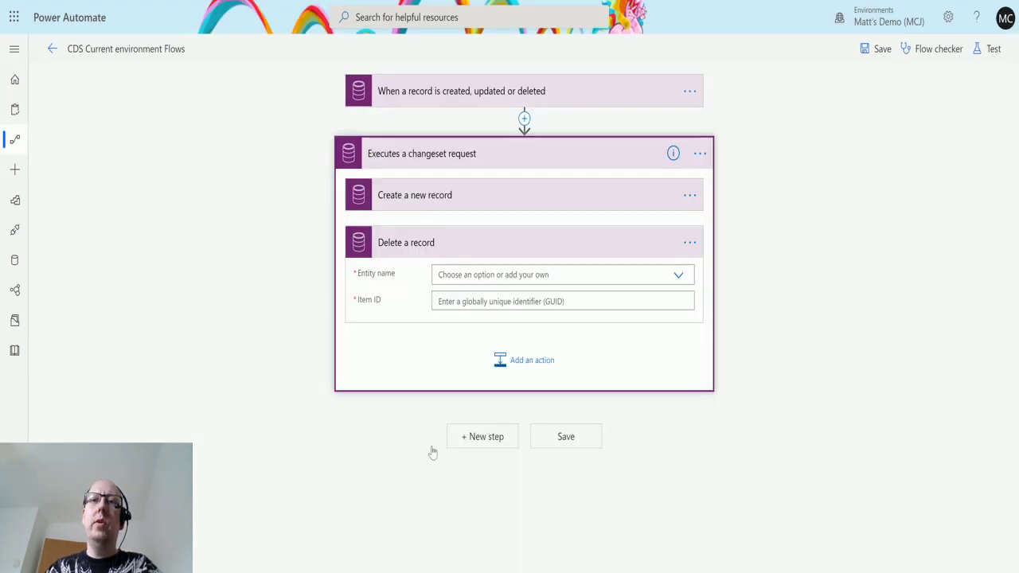
{"action": "left_click", "coordinate": [680, 277]}
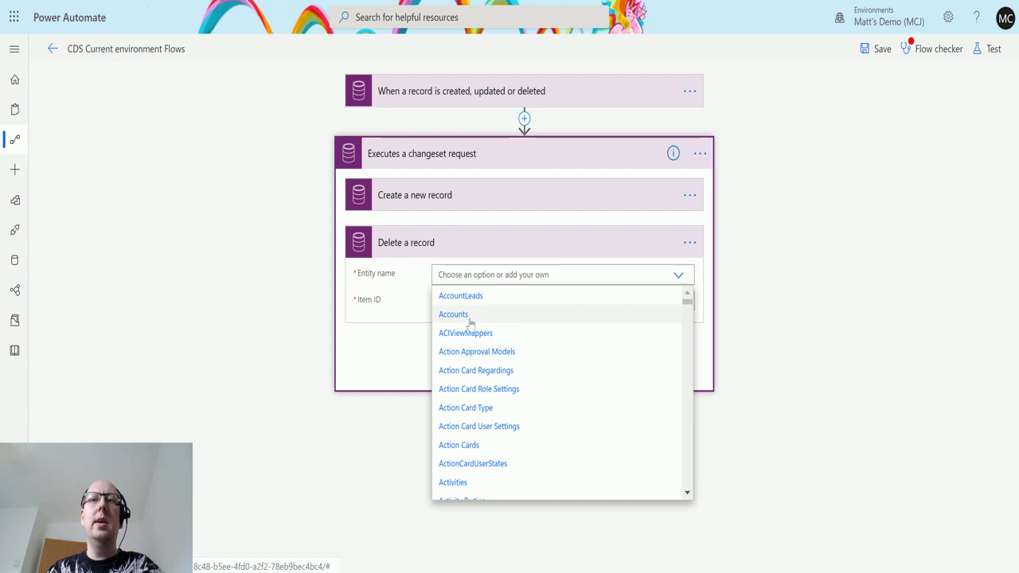
{"action": "left_click", "coordinate": [478, 318]}
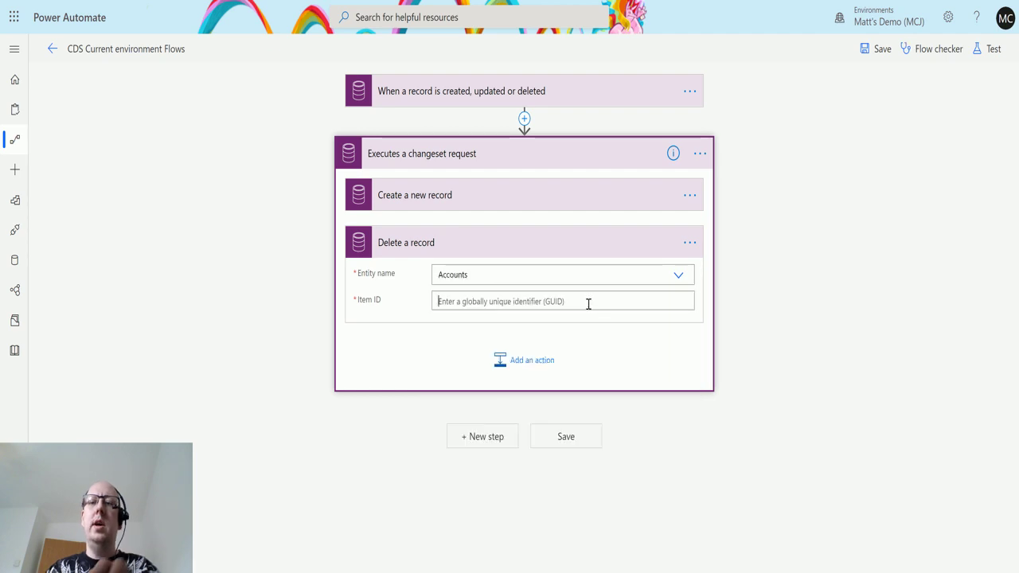
{"action": "key", "text": "ctrl+v"}
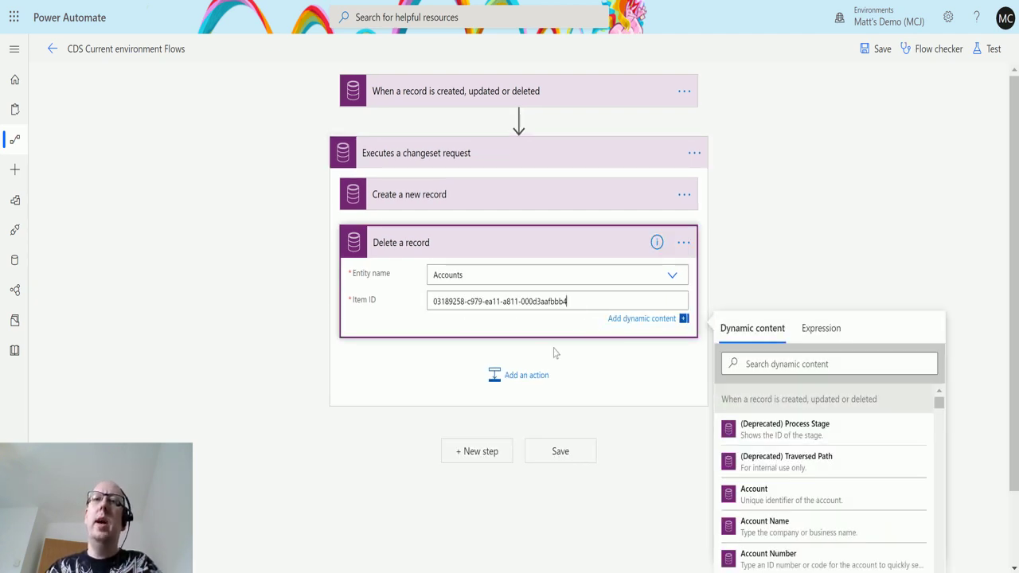
Review the Account Name setting of the changeset's "Create a new record" action.
{"action": "left_click", "coordinate": [494, 212]}
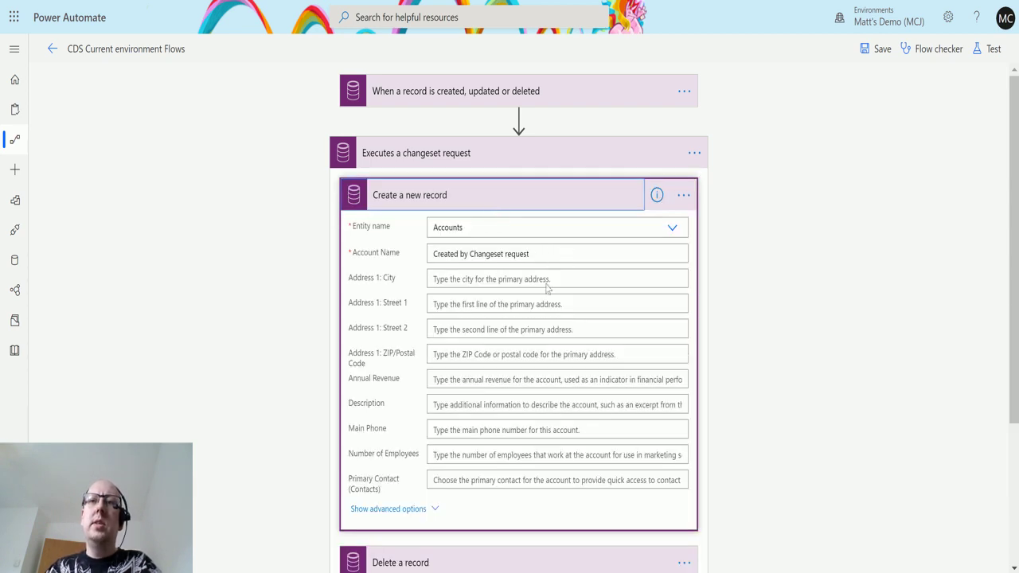
{"action": "left_click", "coordinate": [549, 252]}
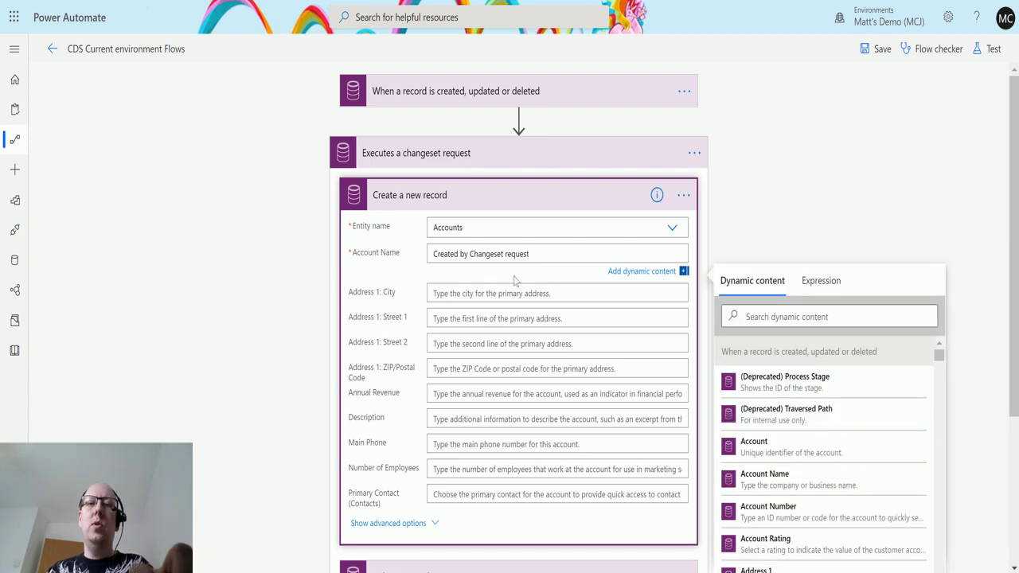
{"action": "left_click", "coordinate": [578, 195]}
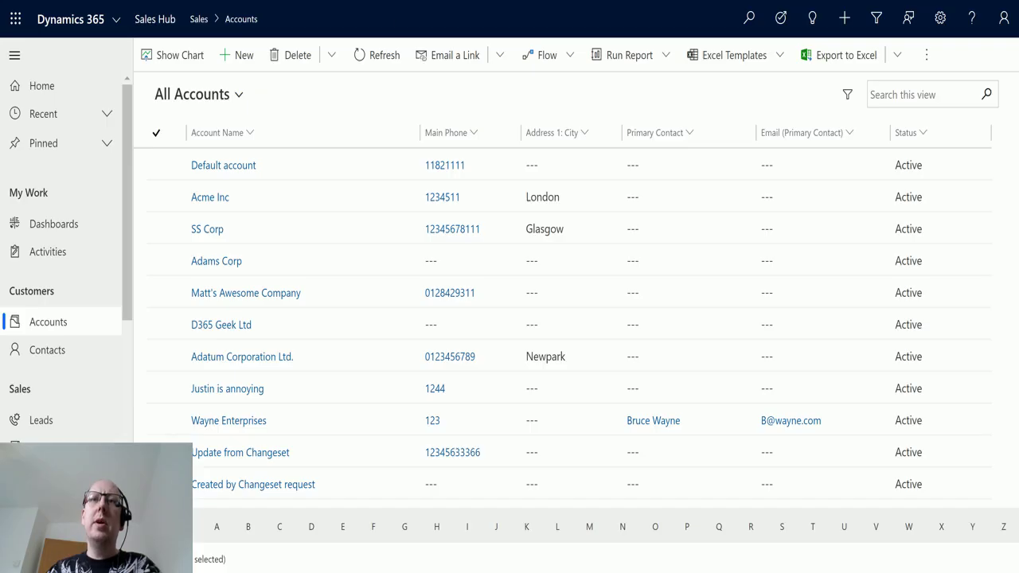
Switch to Dynamics 365, open the "Update from Changeset" account and try to delete it.
{"action": "left_click", "coordinate": [254, 451]}
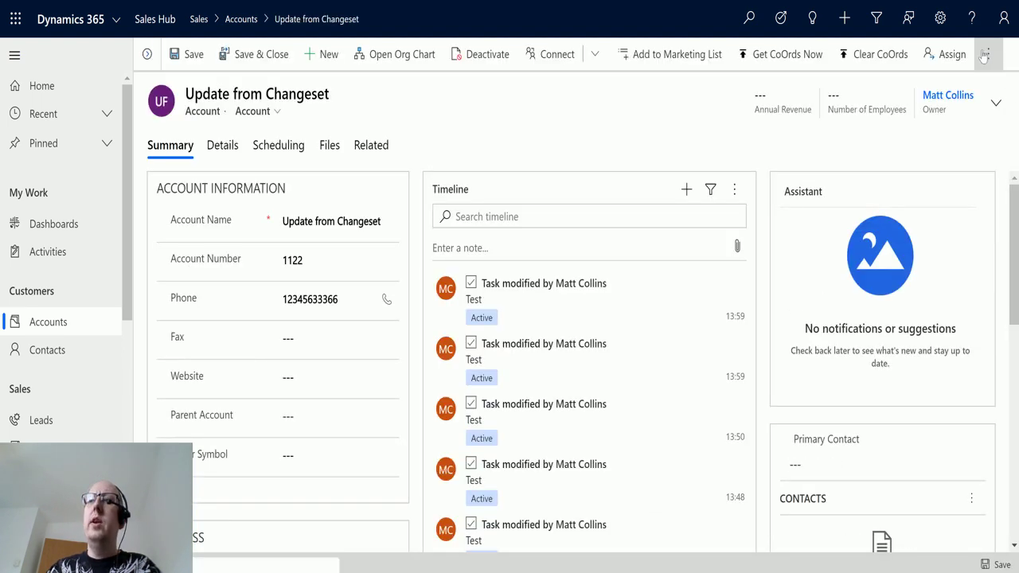
{"action": "left_click", "coordinate": [987, 54]}
{"action": "left_click", "coordinate": [851, 126]}
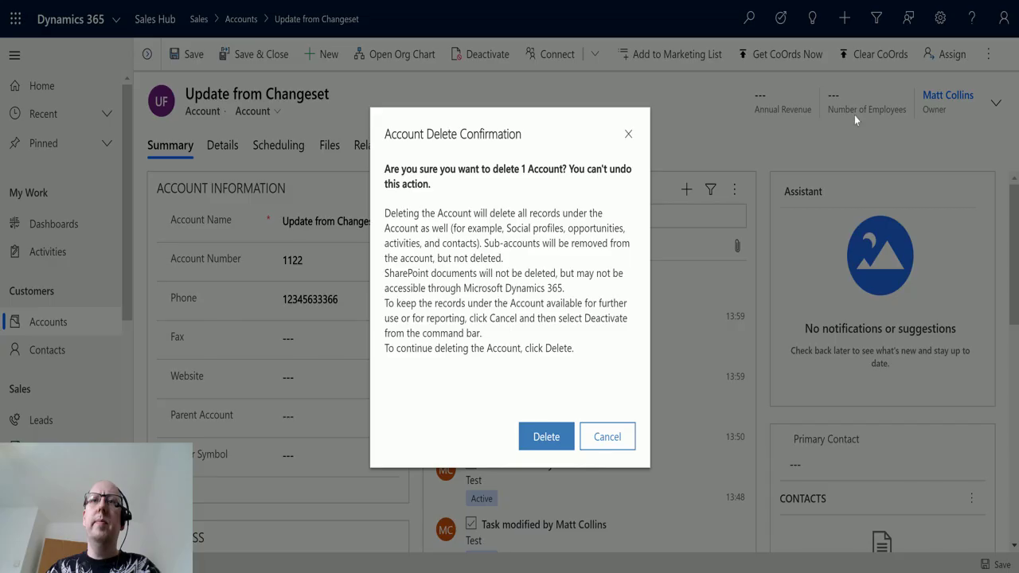
{"action": "left_click", "coordinate": [553, 434]}
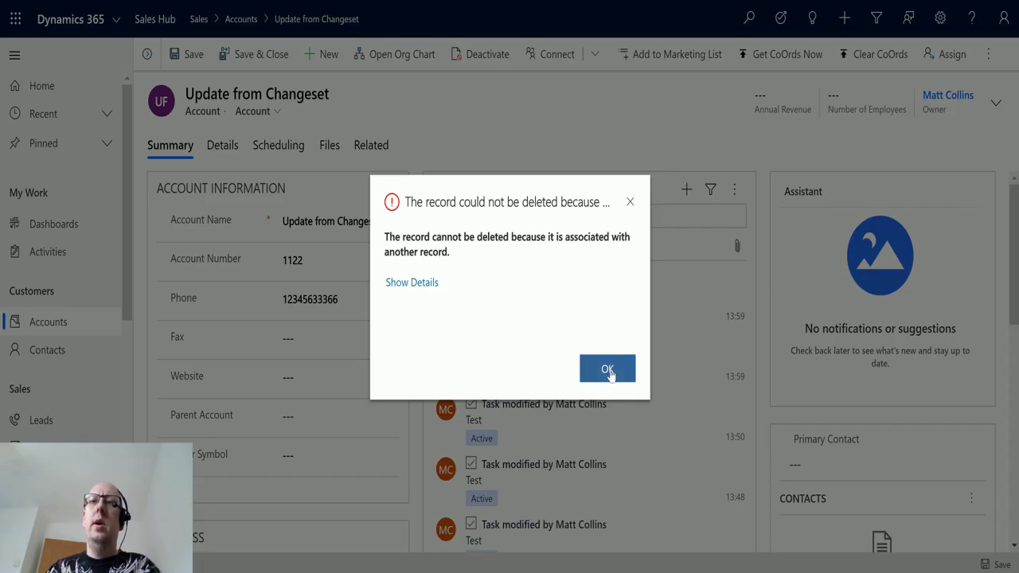
{"action": "left_click", "coordinate": [607, 370]}
Look through the account's timeline and related sections for records associated with it.
{"action": "scroll", "coordinate": [603, 350], "scroll_direction": "down", "scroll_amount": 5}
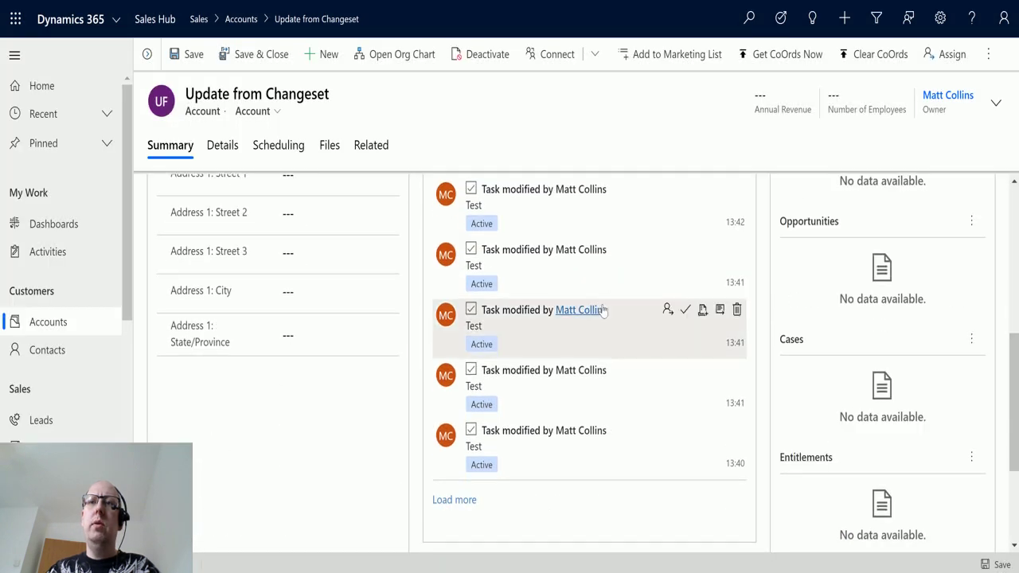
{"action": "scroll", "coordinate": [653, 231], "scroll_direction": "down", "scroll_amount": 10}
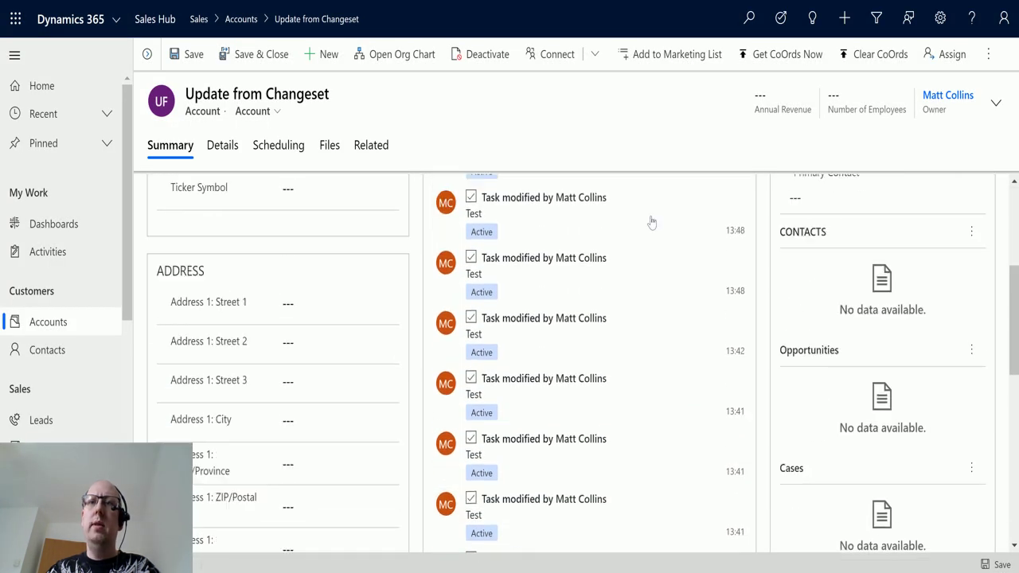
{"action": "scroll", "coordinate": [688, 282], "scroll_direction": "down", "scroll_amount": 3}
{"action": "scroll", "coordinate": [694, 326], "scroll_direction": "up", "scroll_amount": 10}
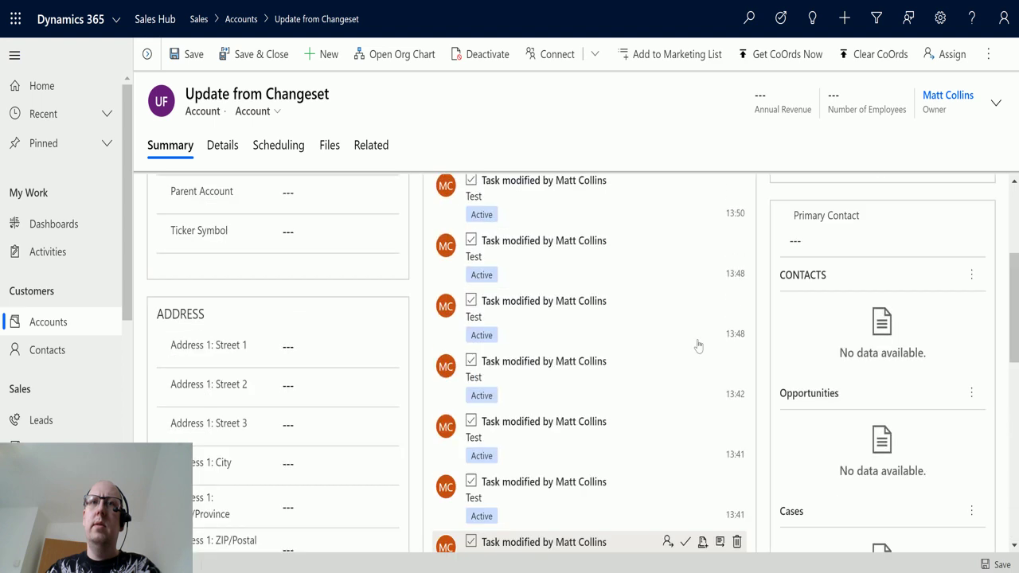
Try again to delete the "Update from Changeset" account and read through the error details.
{"action": "left_click", "coordinate": [988, 53]}
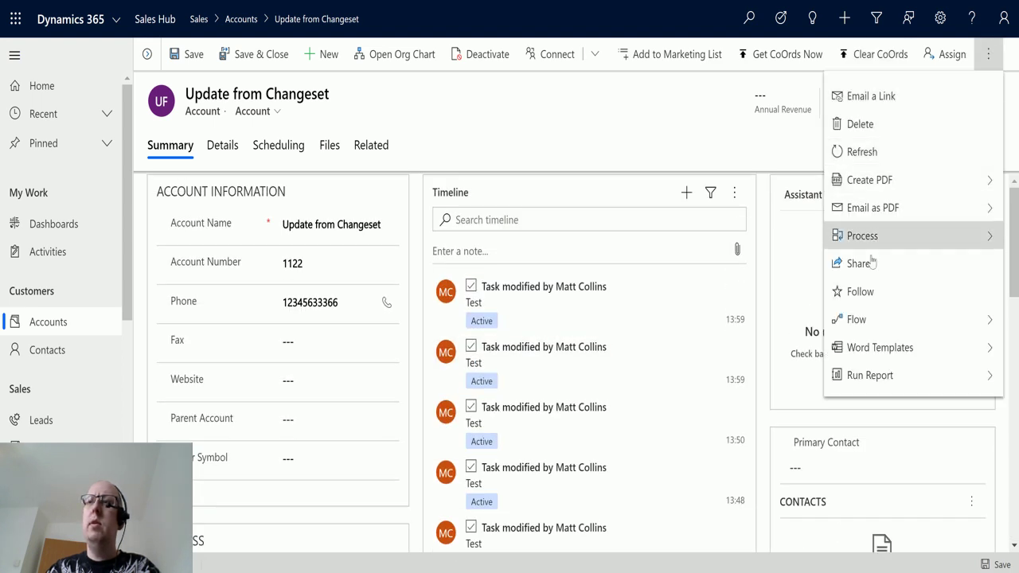
{"action": "left_click", "coordinate": [861, 124]}
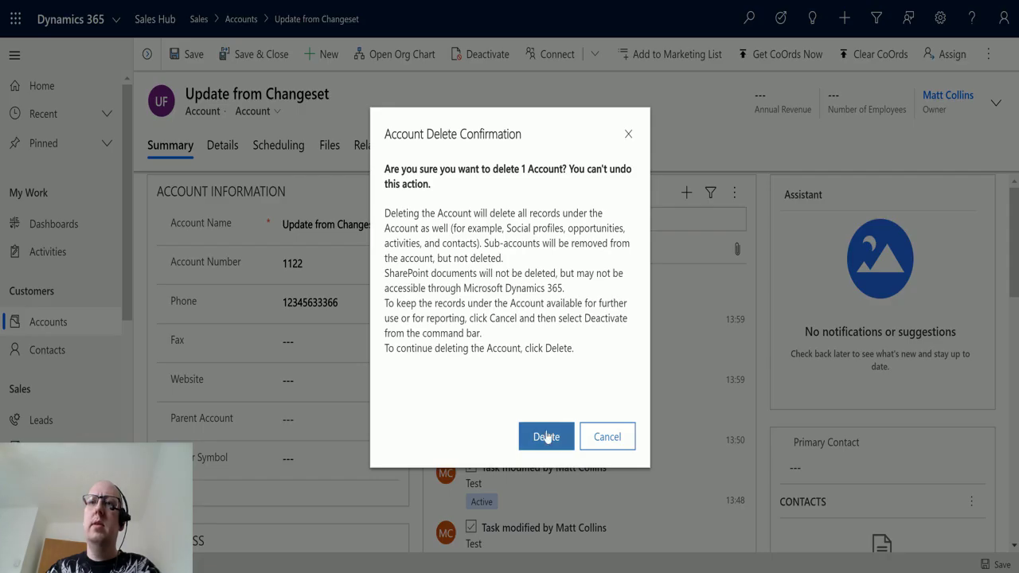
{"action": "left_click", "coordinate": [548, 435]}
{"action": "left_click", "coordinate": [404, 281]}
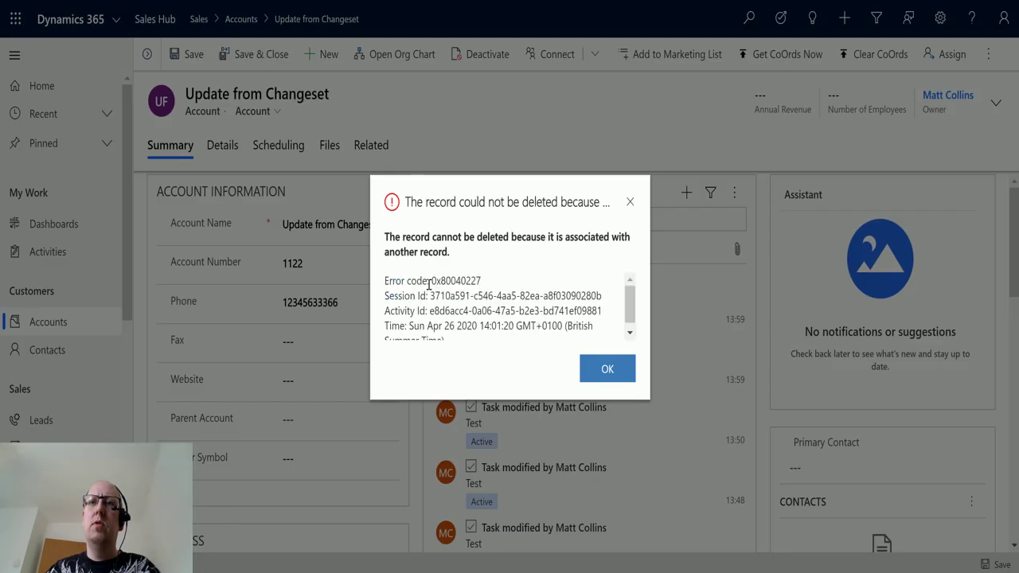
{"action": "scroll", "coordinate": [548, 323], "scroll_direction": "down", "scroll_amount": 1}
{"action": "scroll", "coordinate": [532, 309], "scroll_direction": "up", "scroll_amount": 1}
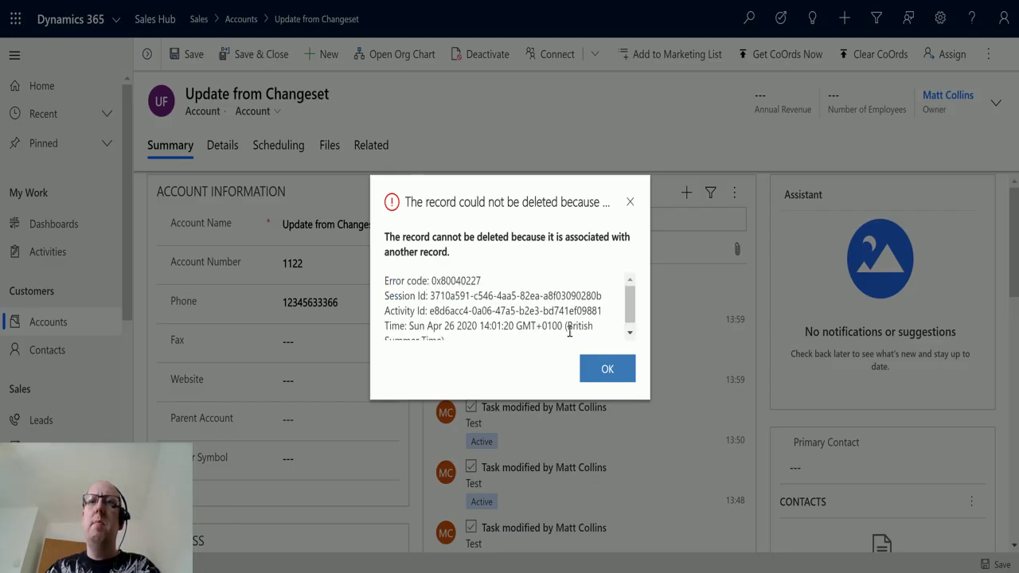
{"action": "left_click", "coordinate": [607, 370]}
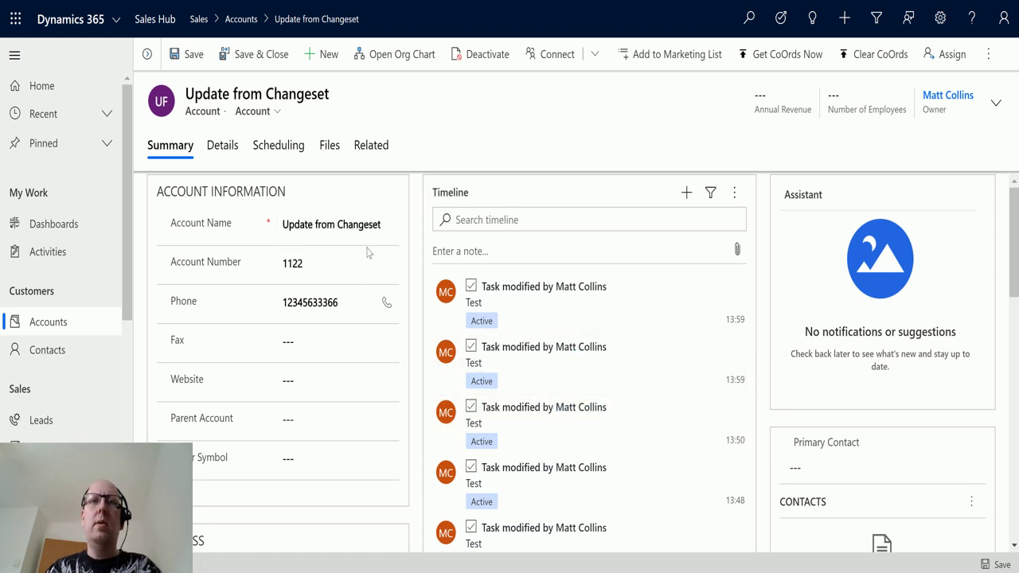
Check the account's Summary and Details sections, and delete the most recent Test task from its timeline.
{"action": "scroll", "coordinate": [371, 254], "scroll_direction": "down", "scroll_amount": 1}
{"action": "scroll", "coordinate": [375, 258], "scroll_direction": "up", "scroll_amount": 1}
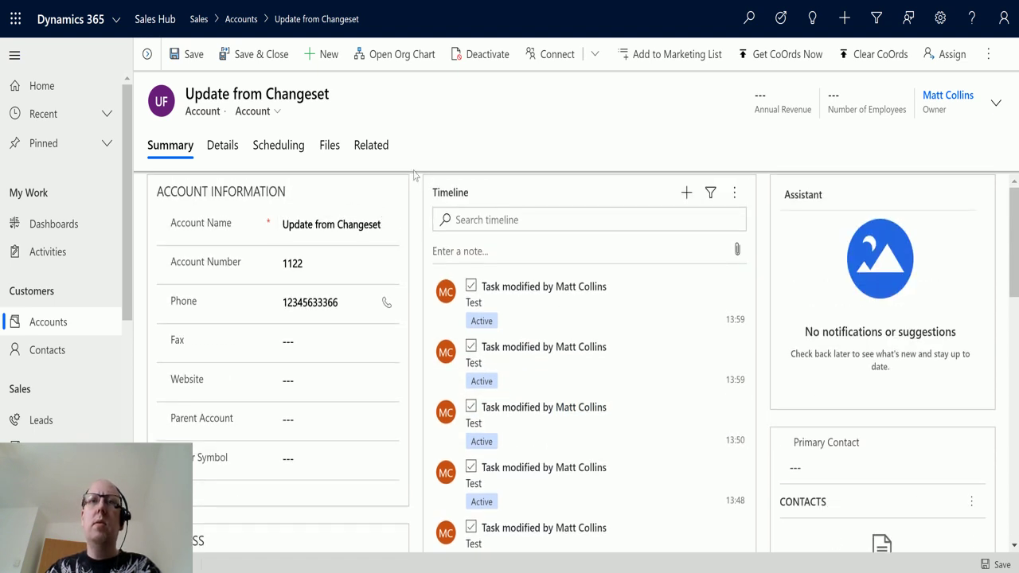
{"action": "left_click", "coordinate": [223, 148]}
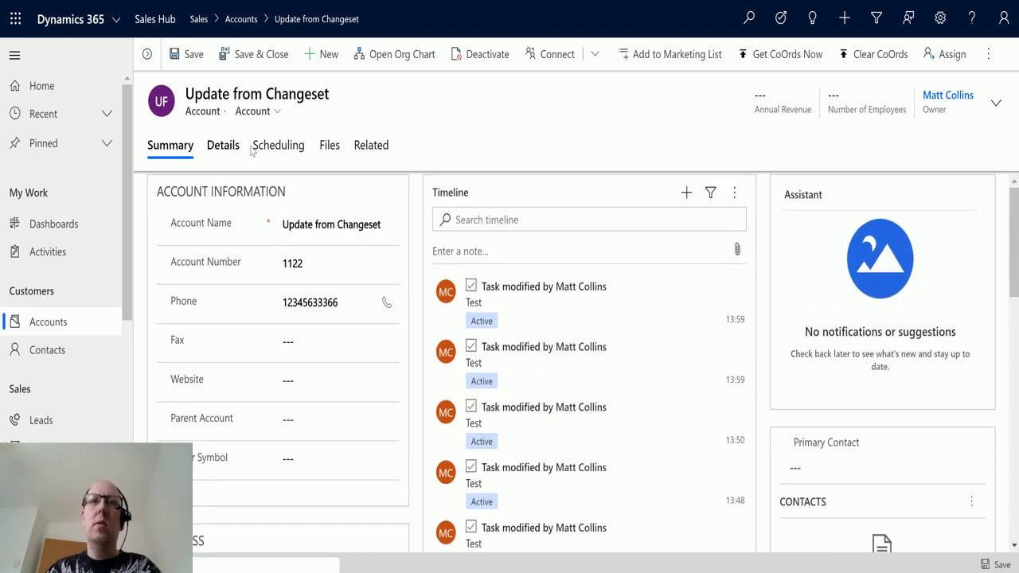
{"action": "left_click", "coordinate": [171, 148]}
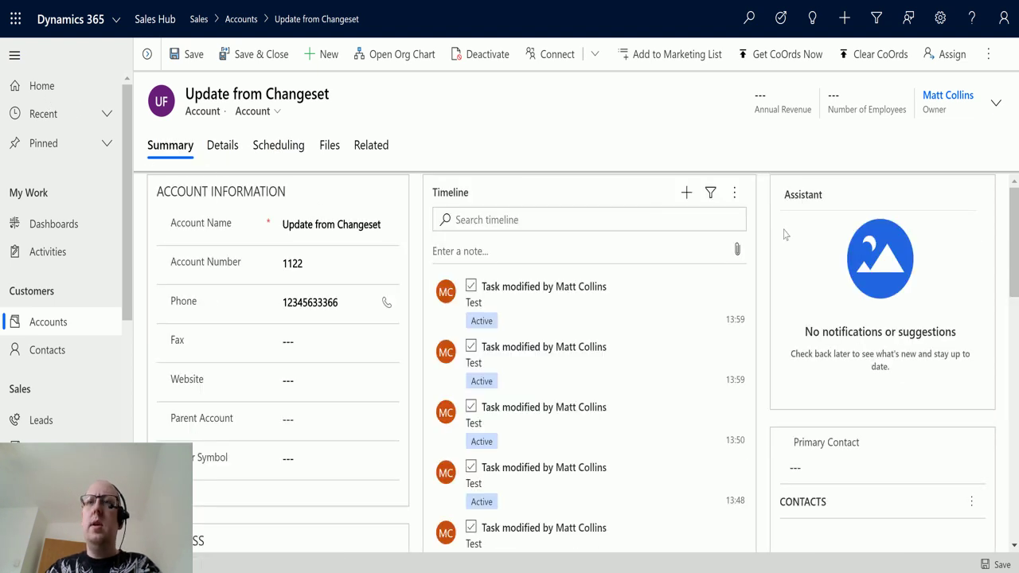
{"action": "scroll", "coordinate": [671, 288], "scroll_direction": "down", "scroll_amount": 1}
{"action": "scroll", "coordinate": [671, 288], "scroll_direction": "up", "scroll_amount": 1}
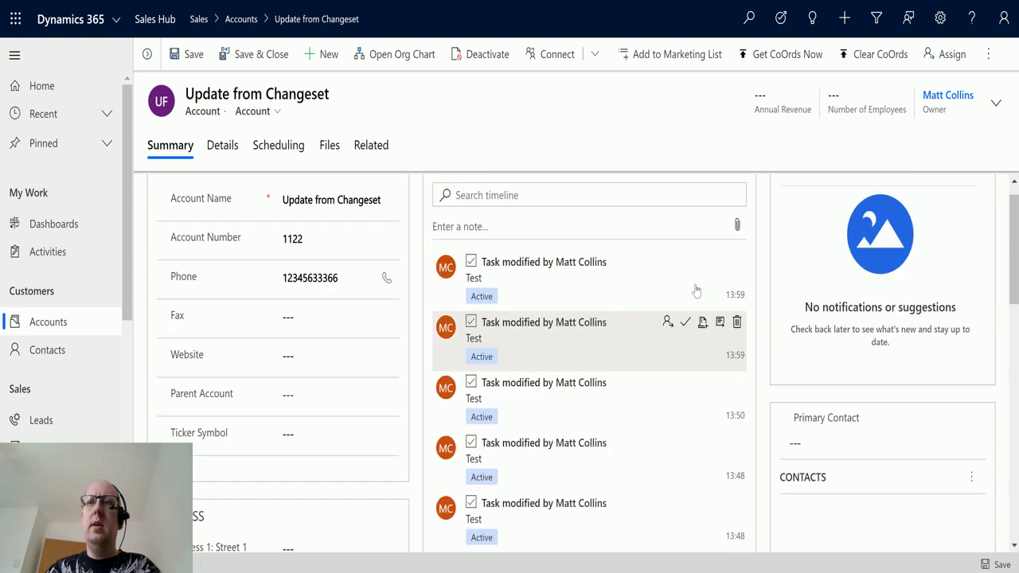
{"action": "left_click", "coordinate": [736, 287]}
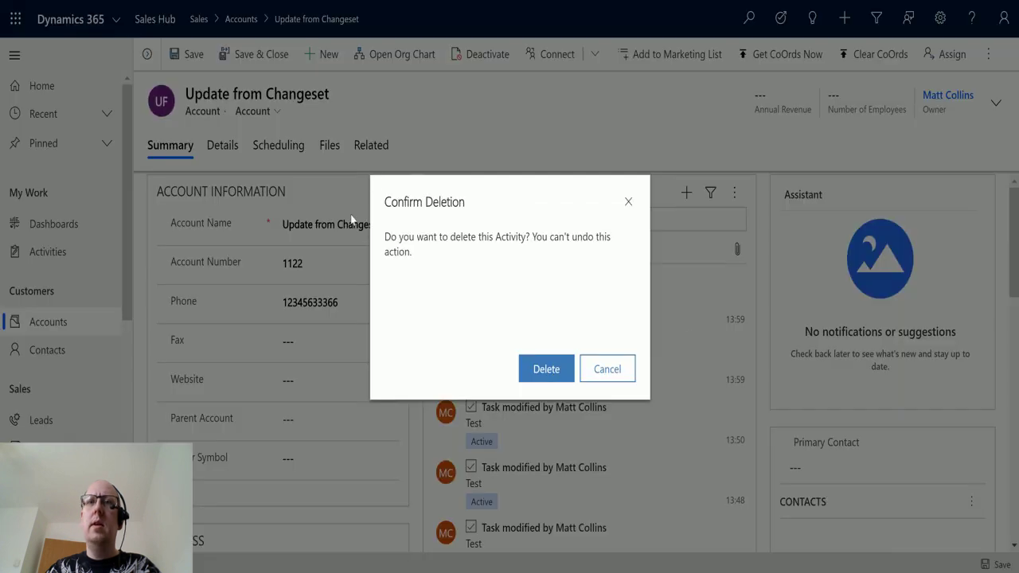
{"action": "left_click", "coordinate": [546, 368]}
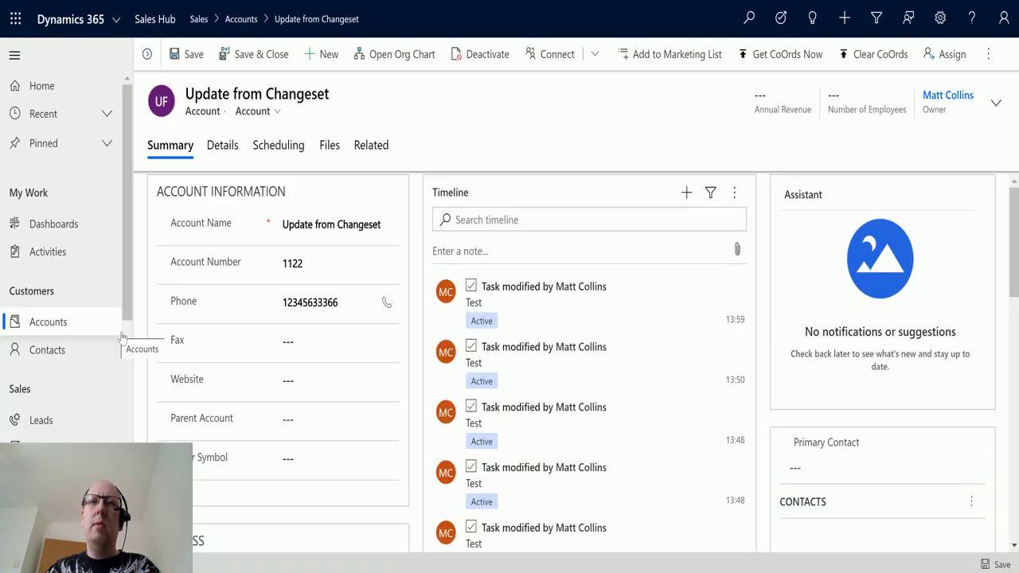
Open the "Created by Changeset request" account from the accounts list and copy its record ID.
{"action": "left_click", "coordinate": [69, 321]}
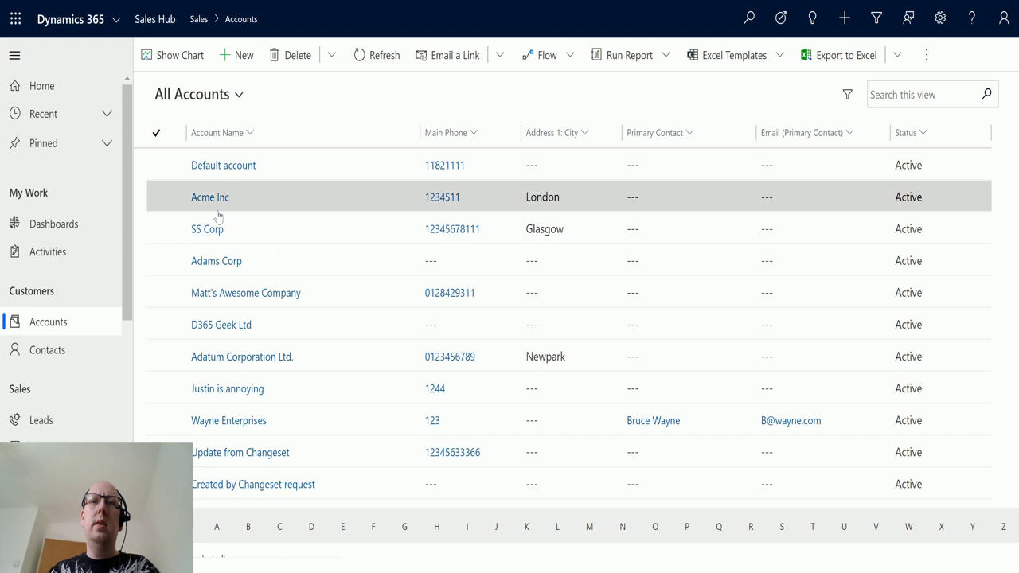
{"action": "left_click", "coordinate": [259, 487]}
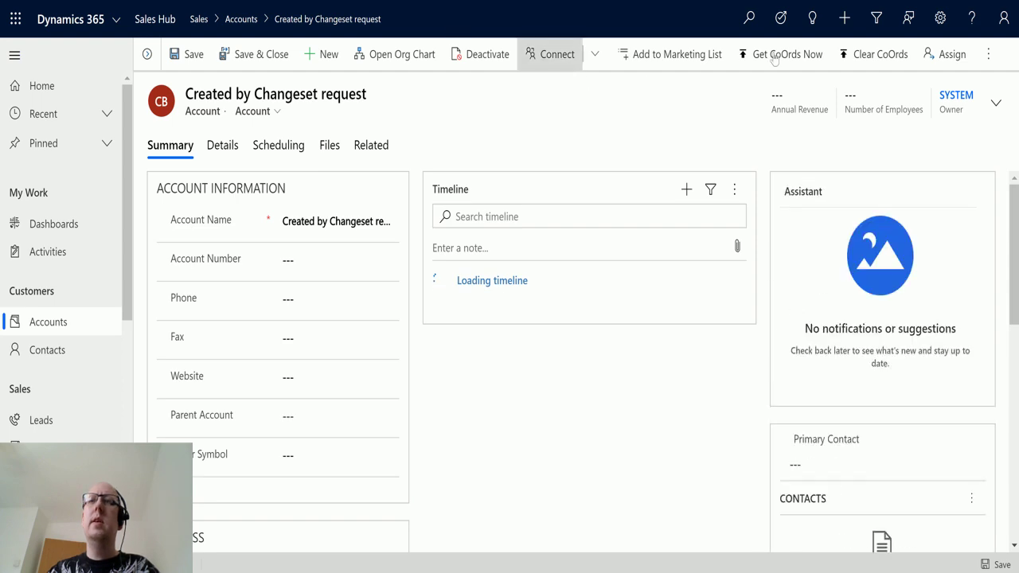
{"action": "left_click", "coordinate": [987, 53]}
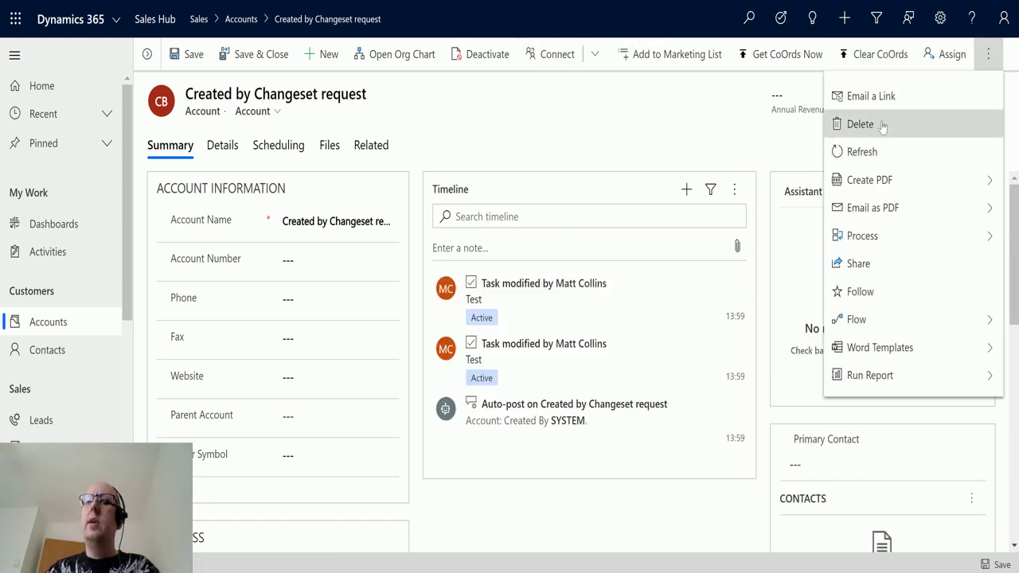
{"action": "left_click", "coordinate": [879, 125]}
{"action": "left_click", "coordinate": [532, 438]}
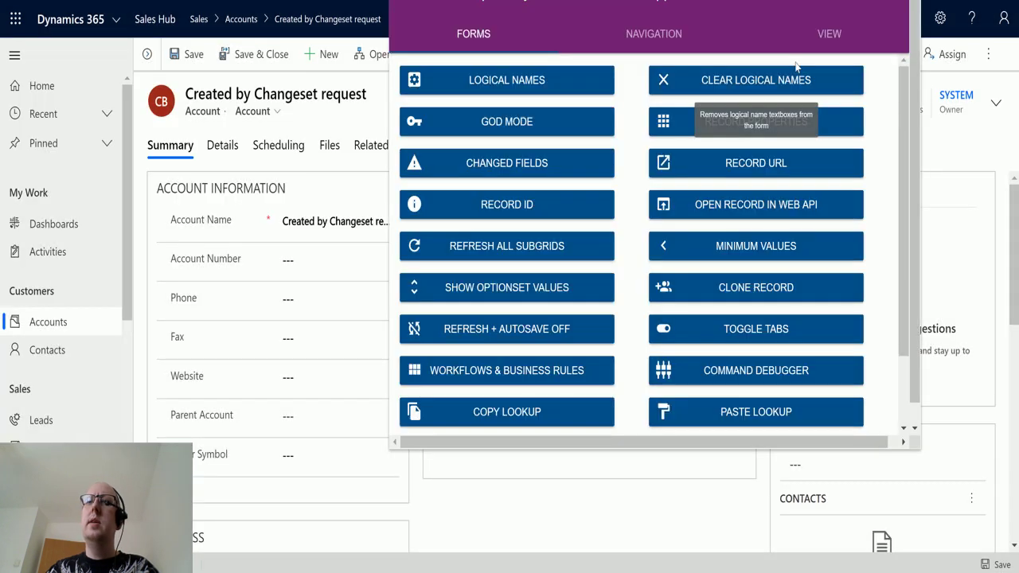
{"action": "left_click", "coordinate": [532, 207]}
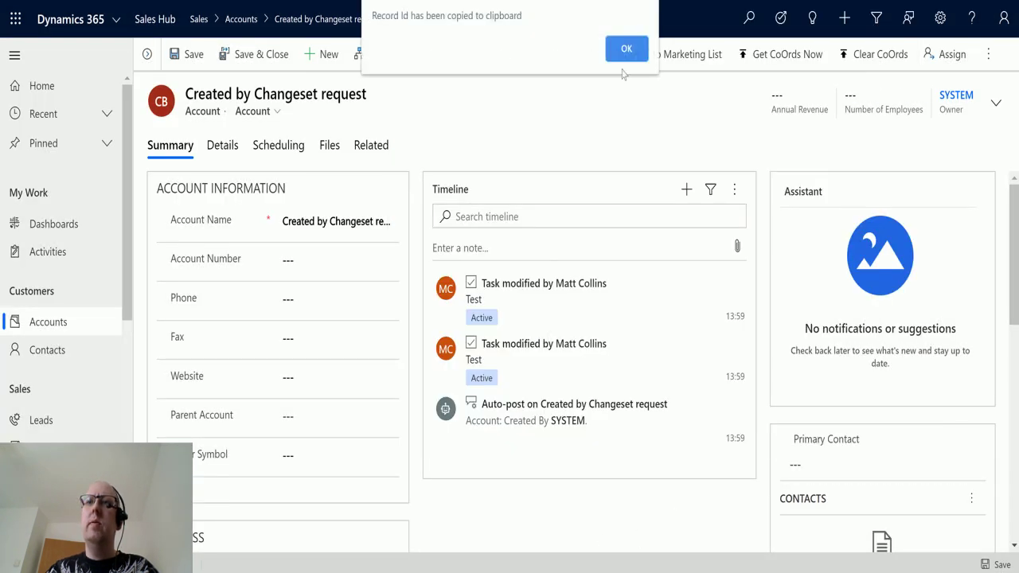
{"action": "left_click", "coordinate": [626, 51]}
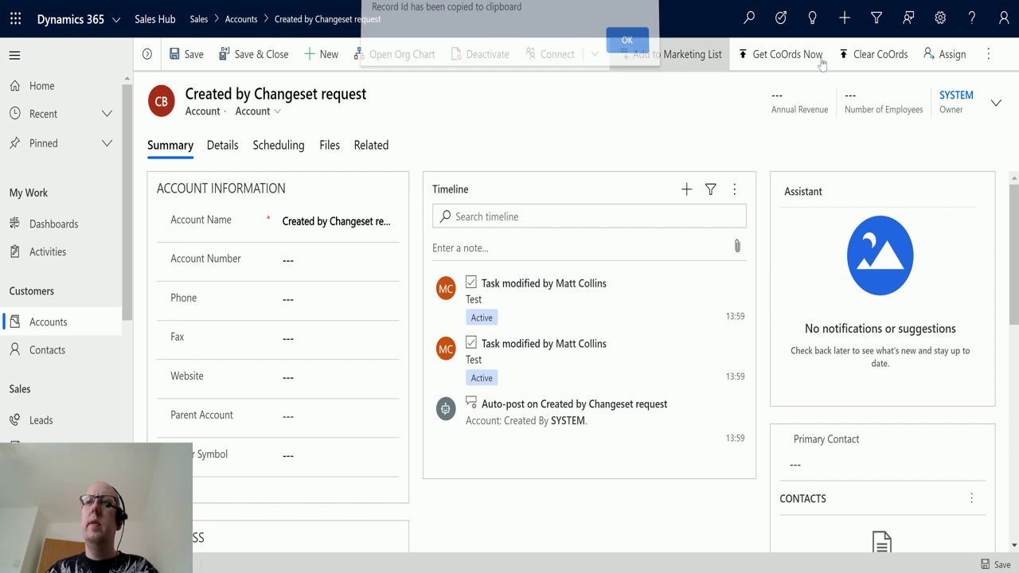
Delete the "Created by Changeset request" account and confirm the deletion.
{"action": "left_click", "coordinate": [988, 53]}
{"action": "left_click", "coordinate": [888, 125]}
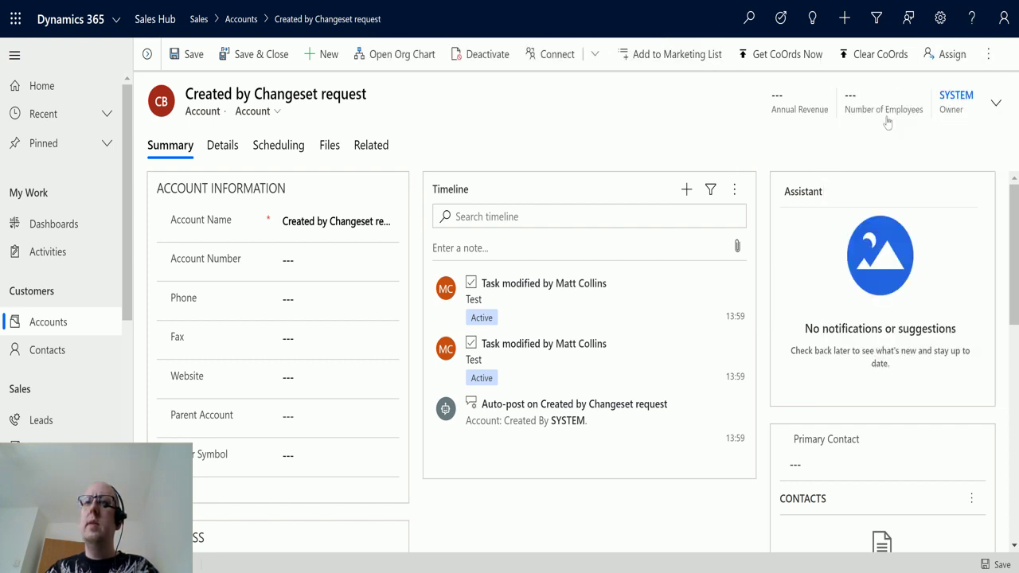
{"action": "left_click", "coordinate": [547, 435]}
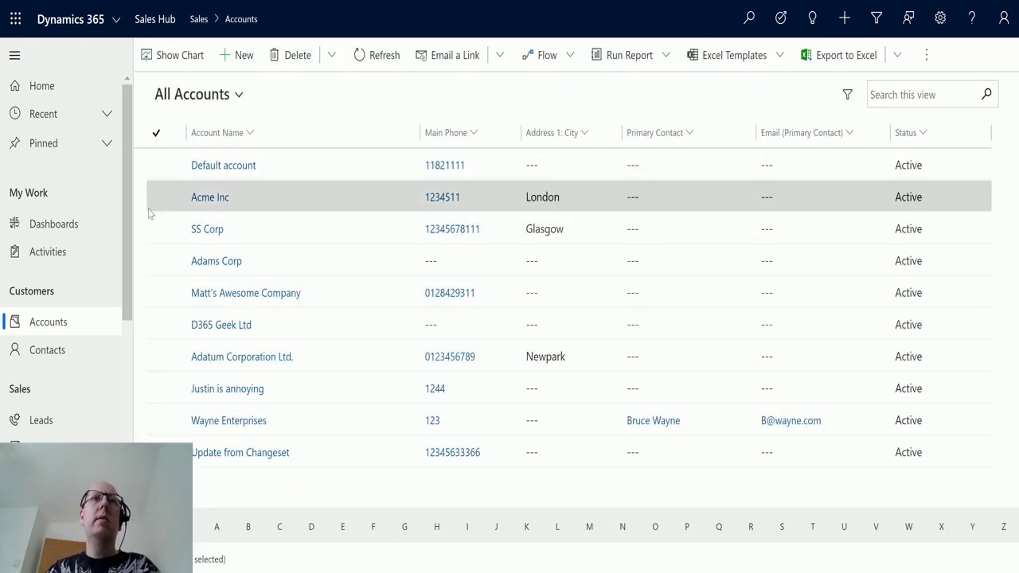
Switch to Power Automate and replace the Item ID of the "Delete a record" action with the copied record ID.
{"action": "left_click", "coordinate": [300, 2]}
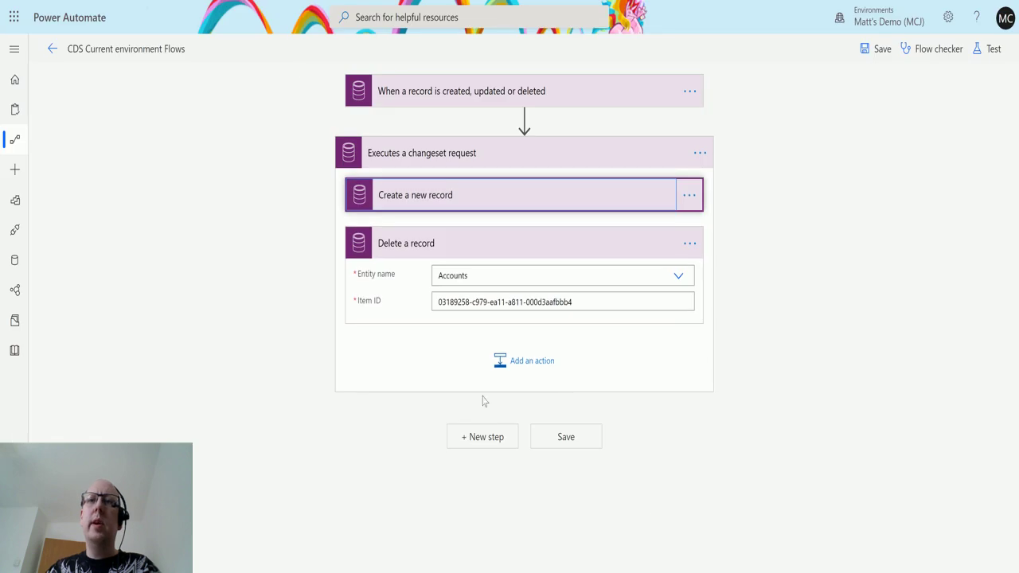
{"action": "left_click", "coordinate": [605, 303]}
{"action": "key", "text": "ctrl+a"}
{"action": "key", "text": "ctrl+v"}
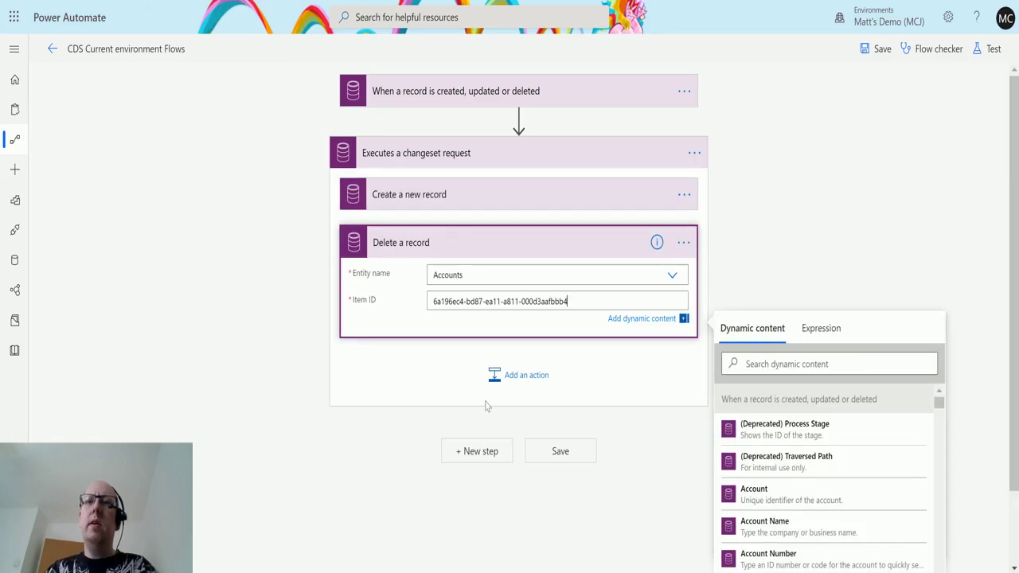
Review the "Create a new record" action, and save and test the flow using data from the succeeded run of 3 minutes ago.
{"action": "left_click", "coordinate": [531, 205]}
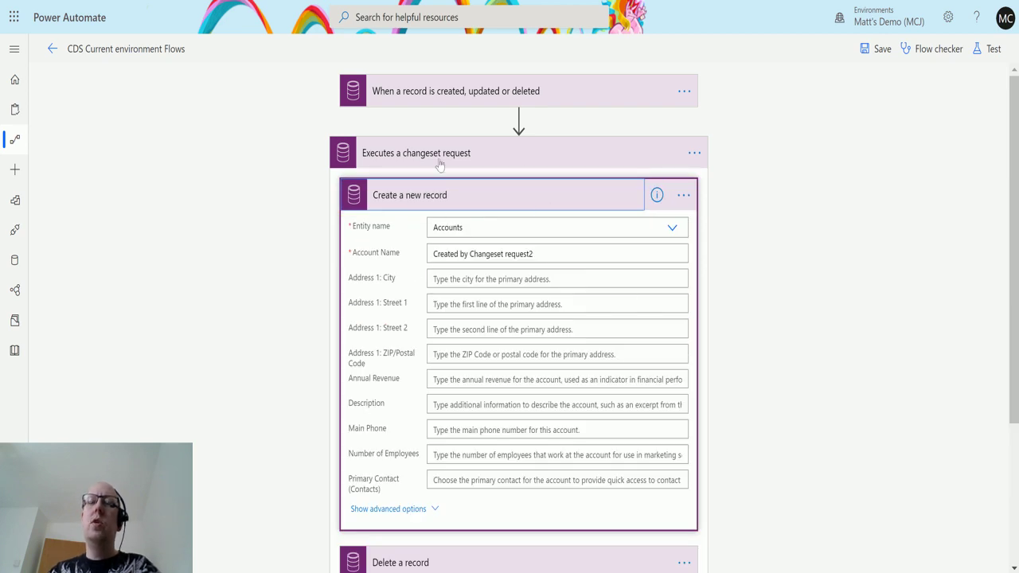
{"action": "left_click", "coordinate": [514, 197]}
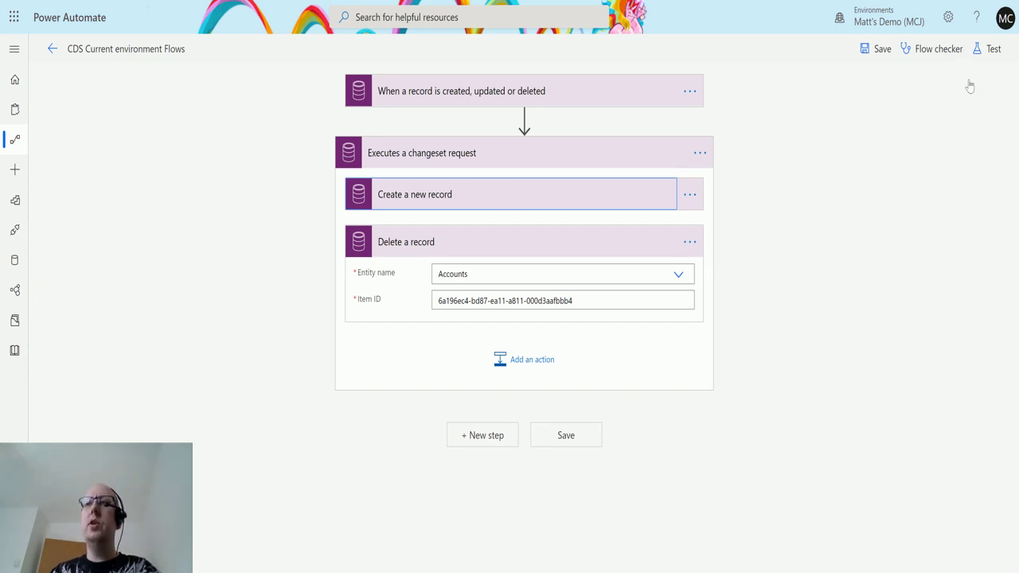
{"action": "left_click", "coordinate": [995, 50]}
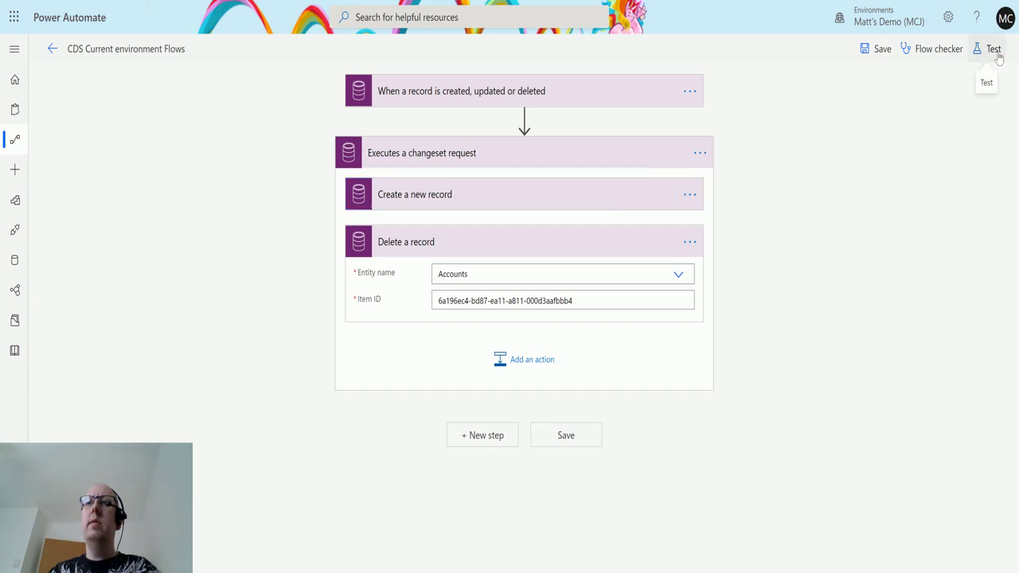
{"action": "left_click", "coordinate": [832, 108]}
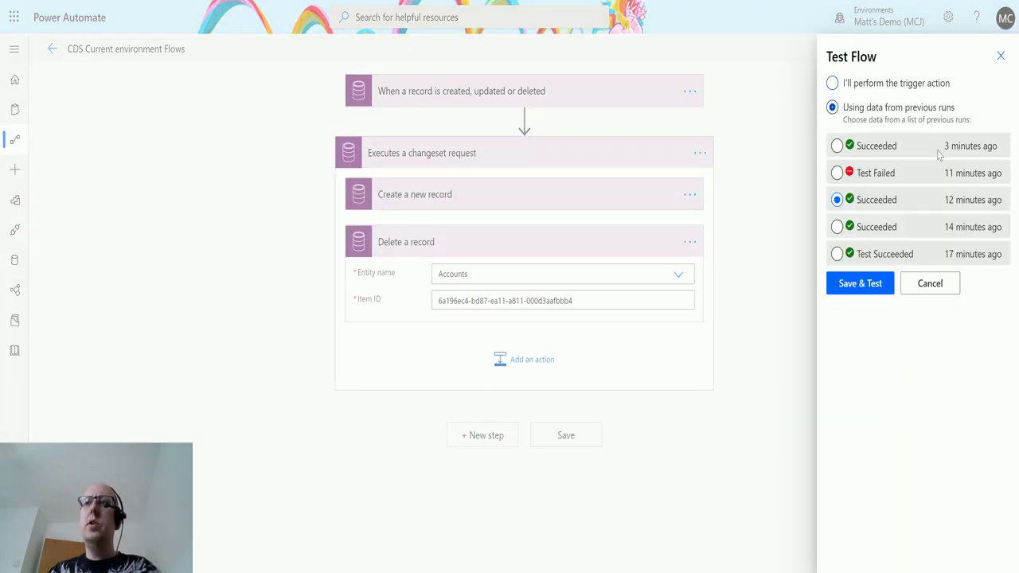
{"action": "left_click", "coordinate": [849, 147]}
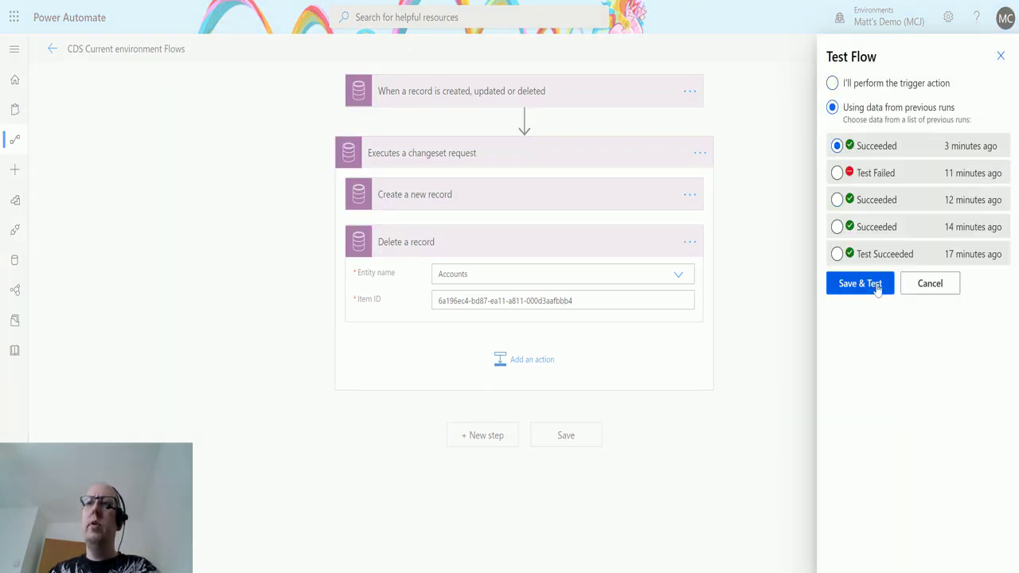
{"action": "left_click", "coordinate": [847, 290]}
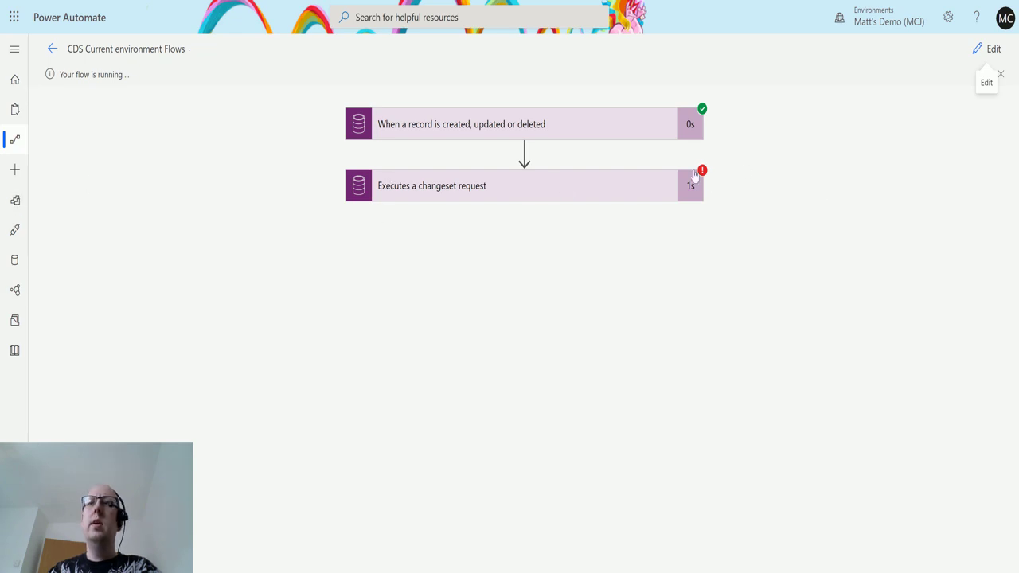
Examine the test run's changeset request, its "Create a new record" status and the error output of "Delete a record".
{"action": "left_click", "coordinate": [582, 191]}
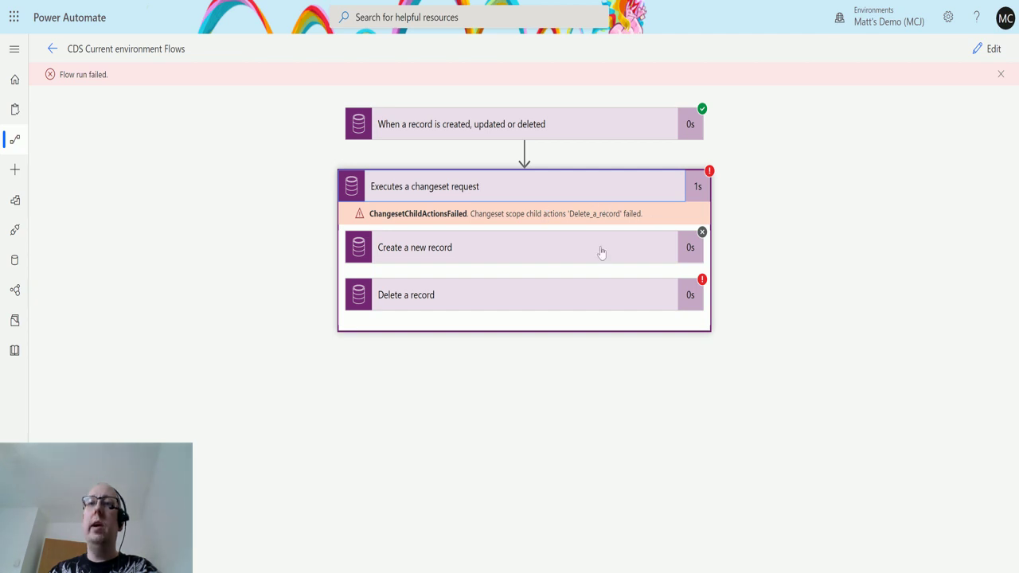
{"action": "left_click", "coordinate": [514, 251]}
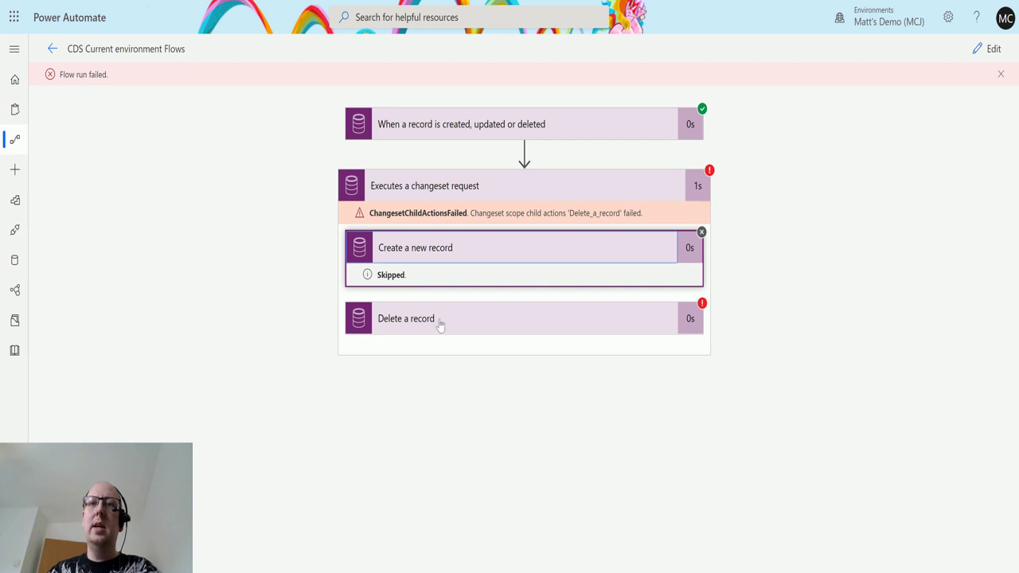
{"action": "left_click", "coordinate": [489, 321]}
{"action": "scroll", "coordinate": [730, 294], "scroll_direction": "down", "scroll_amount": 2}
{"action": "scroll", "coordinate": [670, 424], "scroll_direction": "down", "scroll_amount": 2}
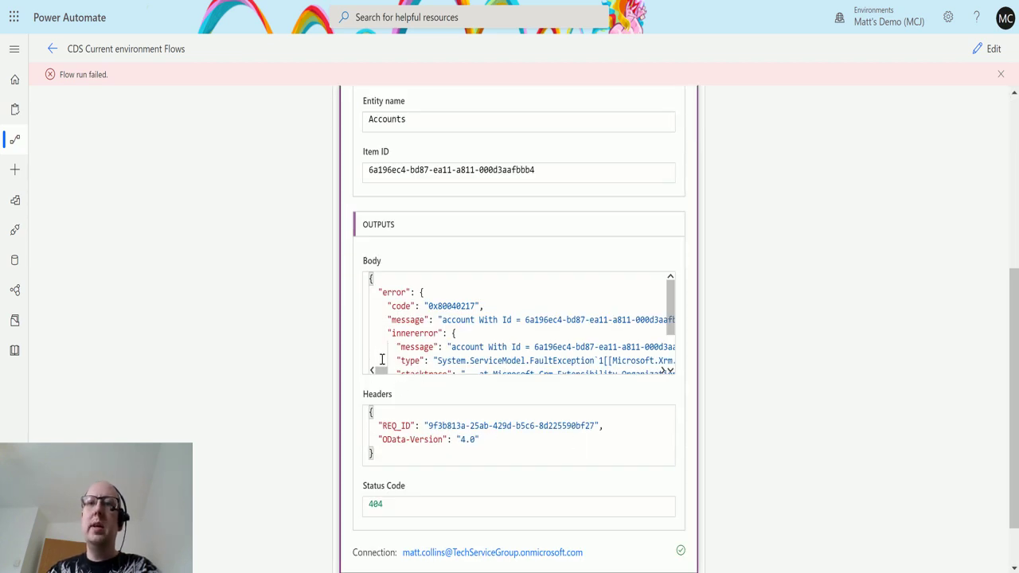
{"action": "left_click_drag", "start_coordinate": [382, 372], "coordinate": [383, 373]}
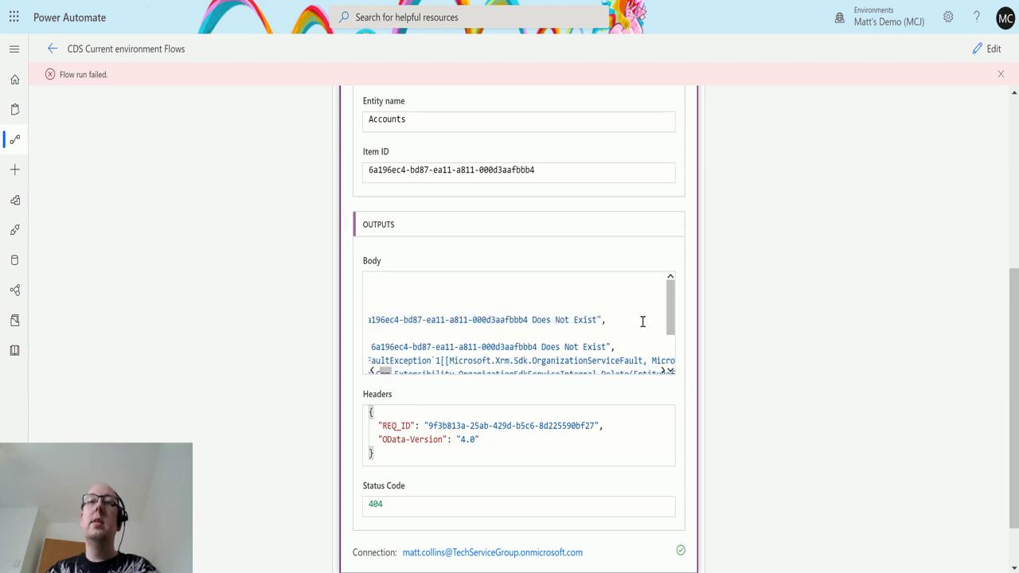
{"action": "scroll", "coordinate": [642, 321], "scroll_direction": "up", "scroll_amount": 5}
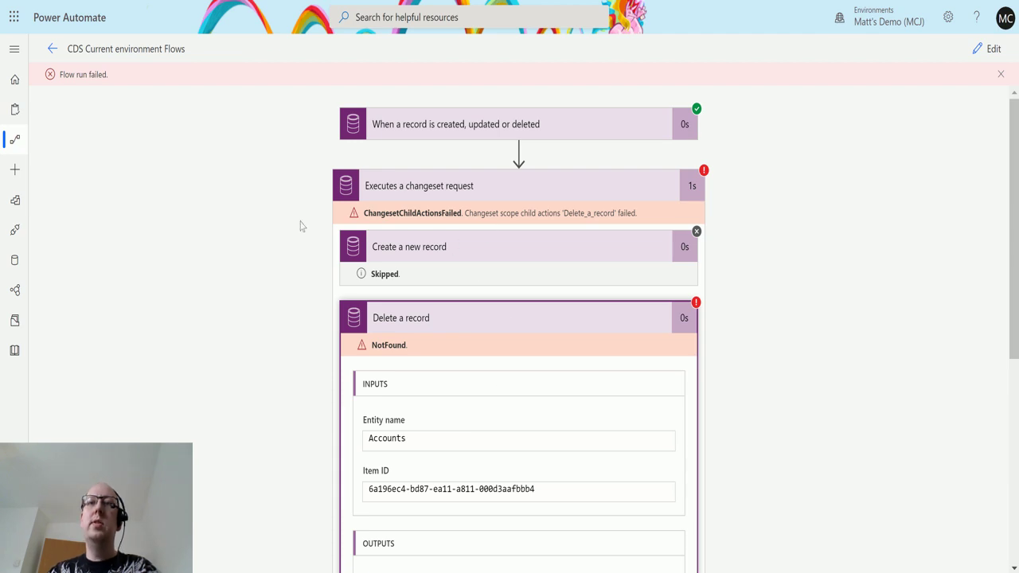
Switch to Dynamics 365 and refresh the All Accounts list to check whether the run created an account.
{"action": "left_click", "coordinate": [398, 1]}
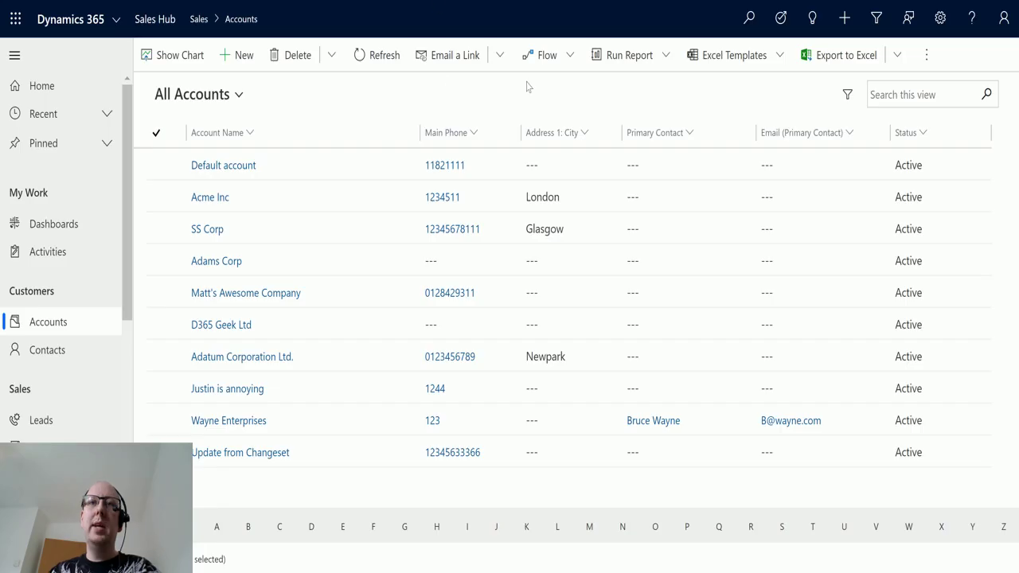
{"action": "left_click", "coordinate": [379, 64]}
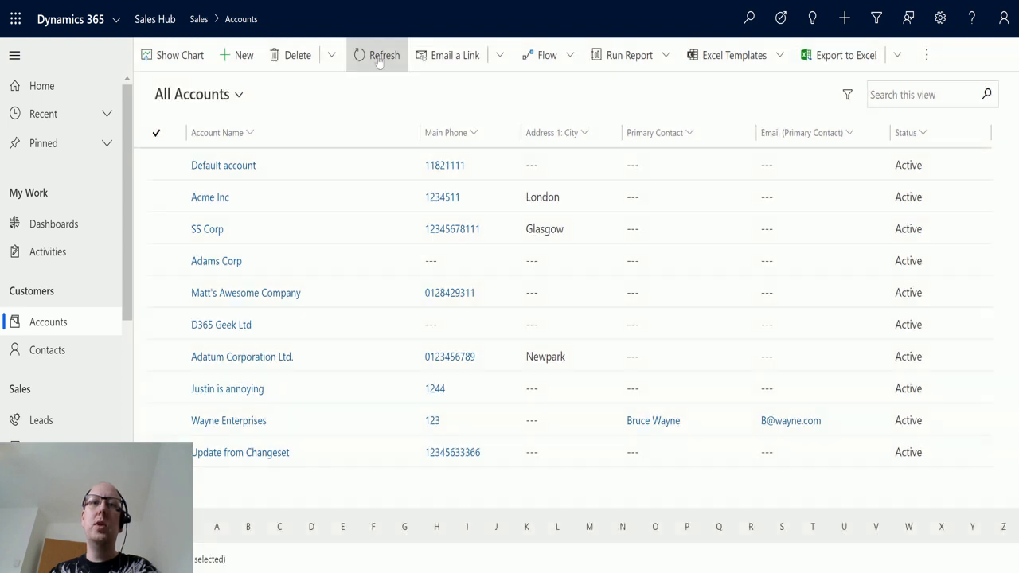